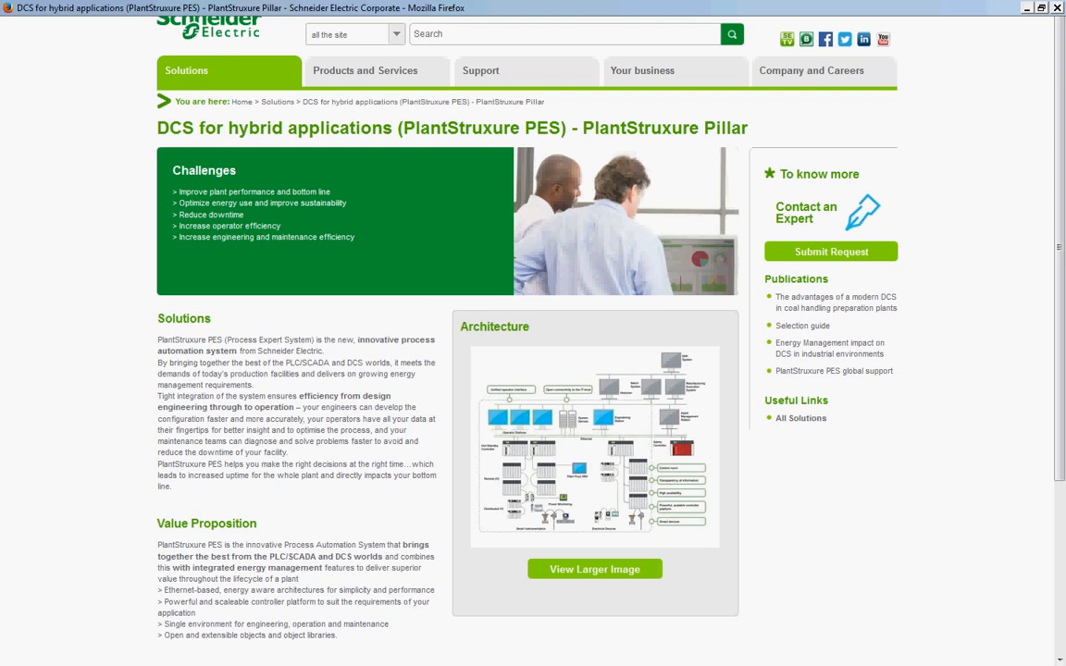
- Switch to StruxureWare Process Expert and create a system named ProcessExpert in the Systems Explorer
key("alt+Tab")
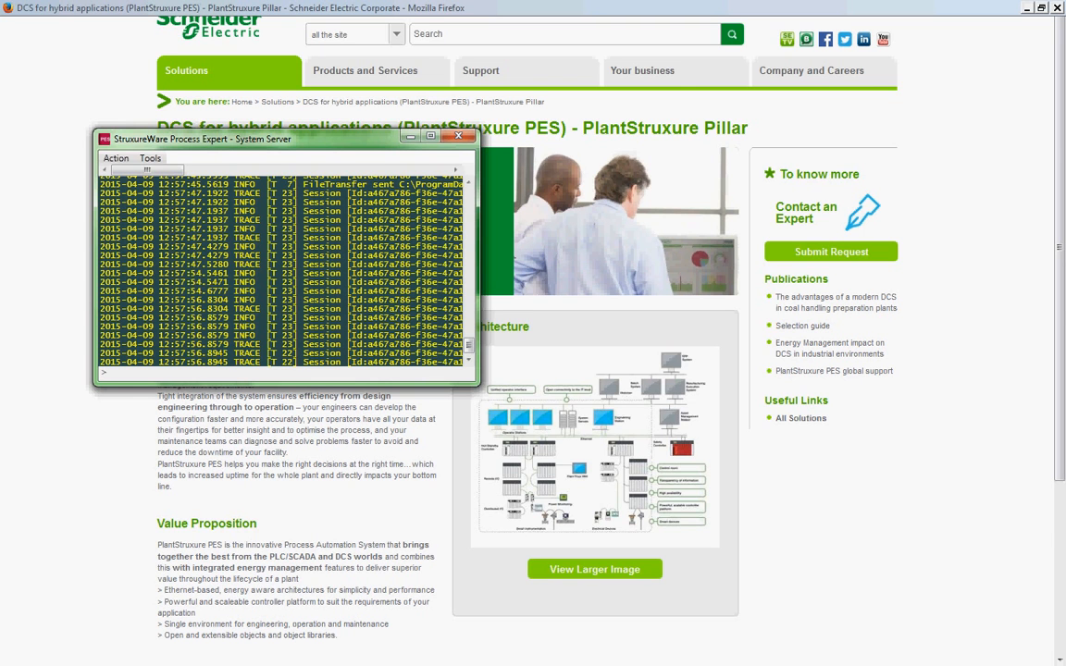
left_click(113, 158)
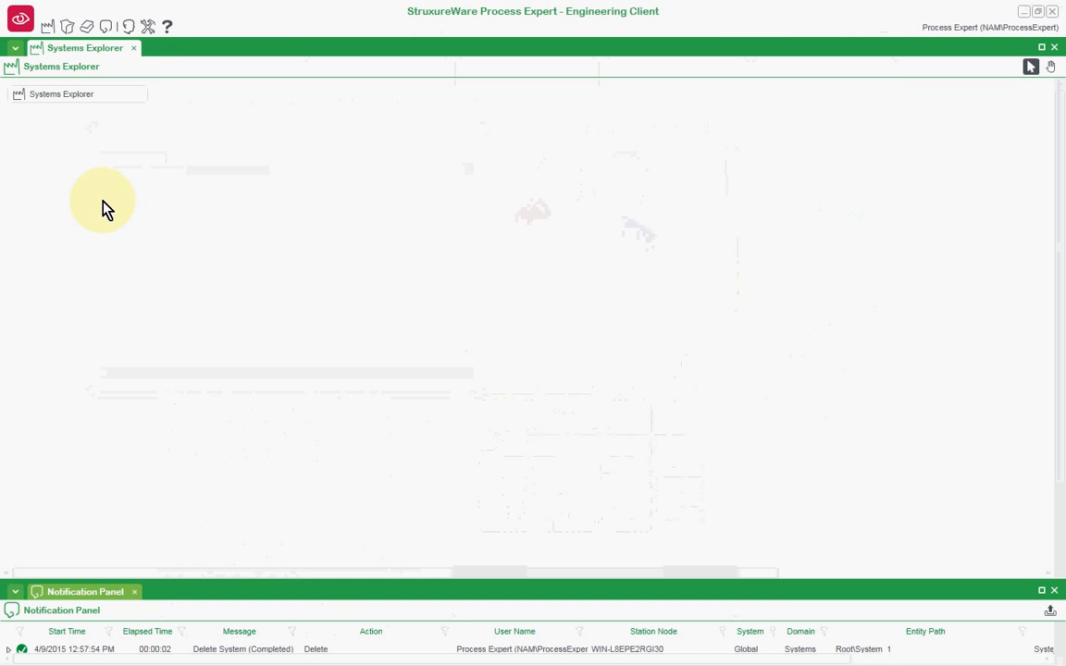
right_click(67, 96)
left_click(85, 127)
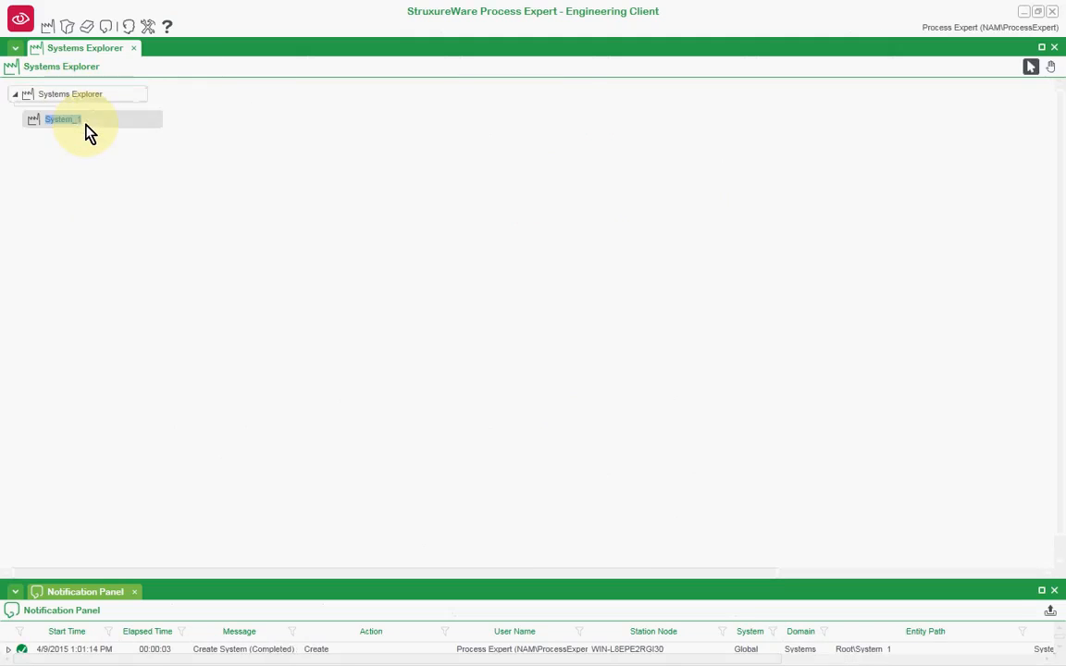
type("ProcessExp")
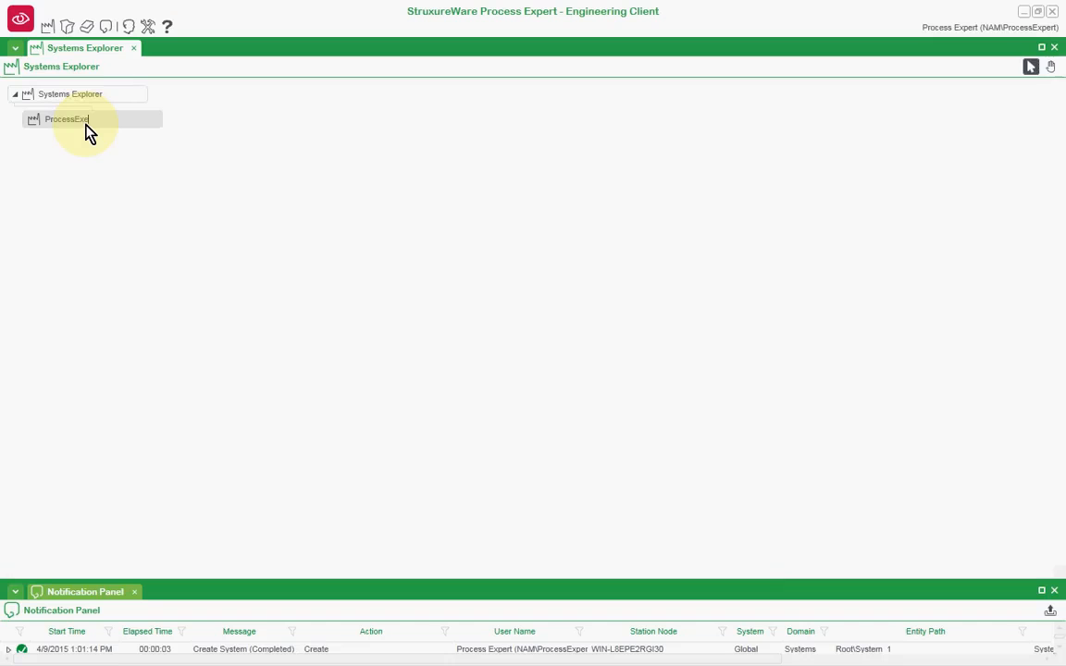
type("ert")
key("Return")
- Open the ProcessExpert system's application and add a $Motor instance from the General Purpose Library's ON_OFF Devices Control modules
right_click(86, 128)
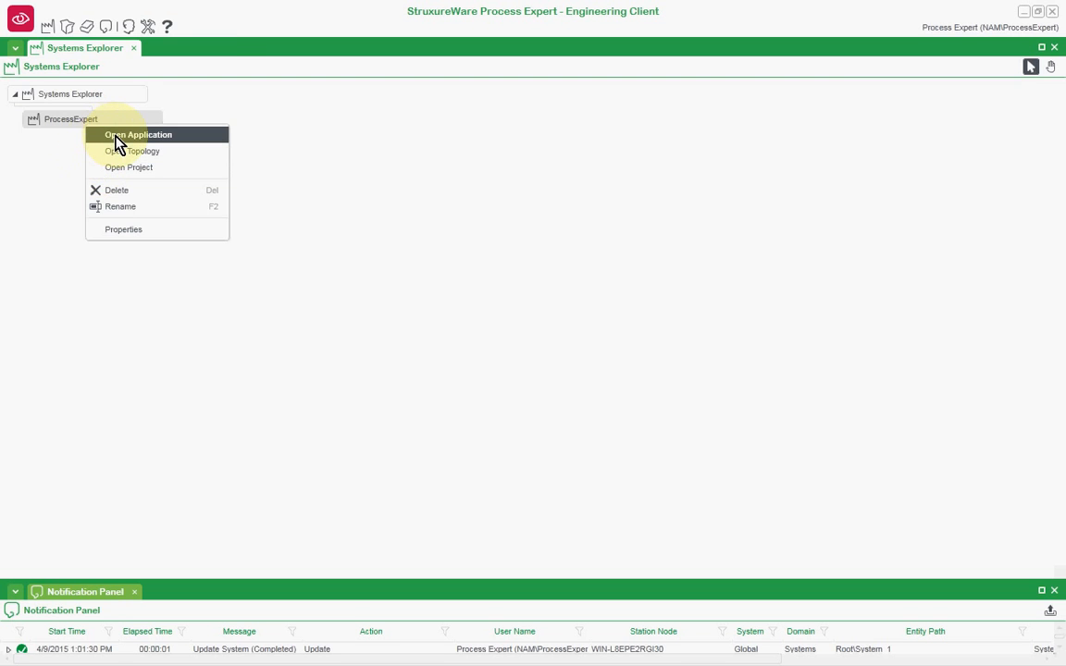
left_click(118, 139)
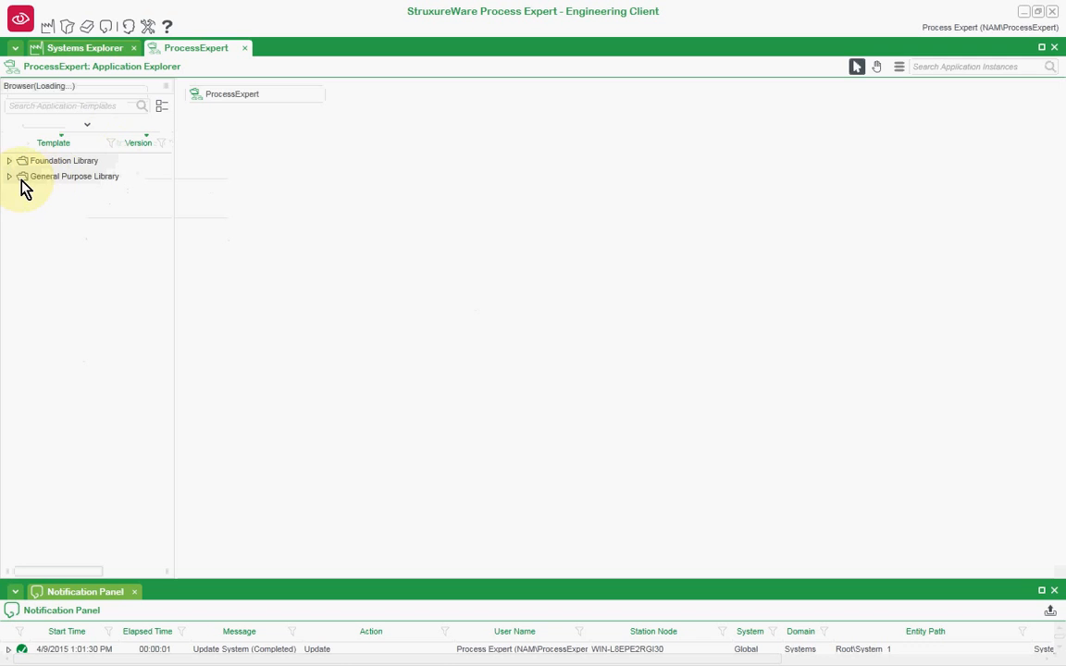
left_click(10, 177)
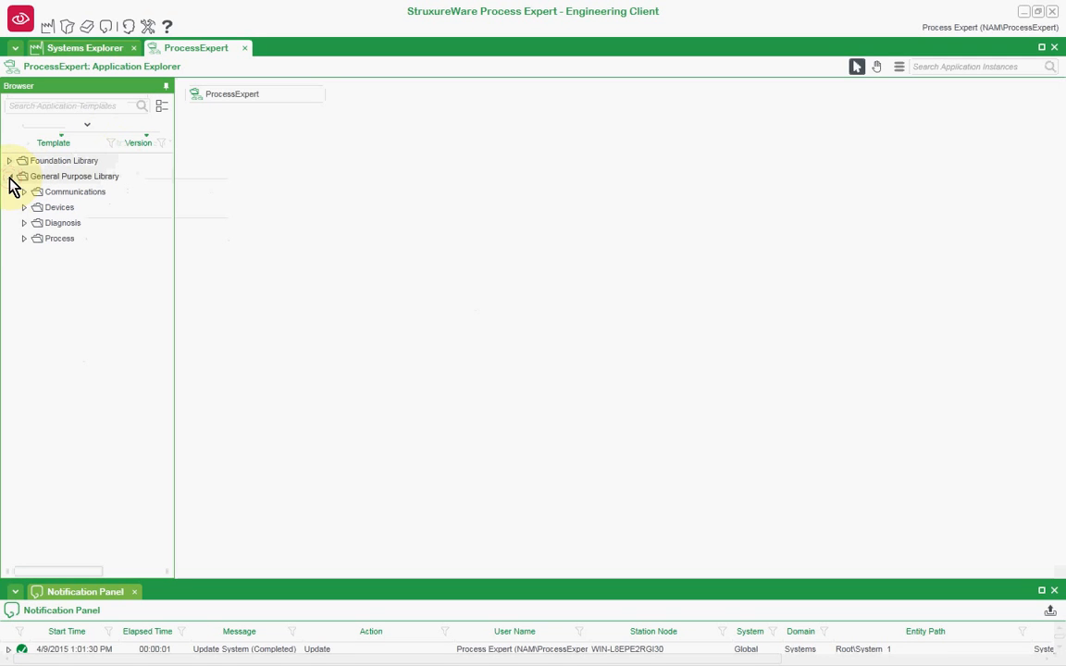
left_click(24, 237)
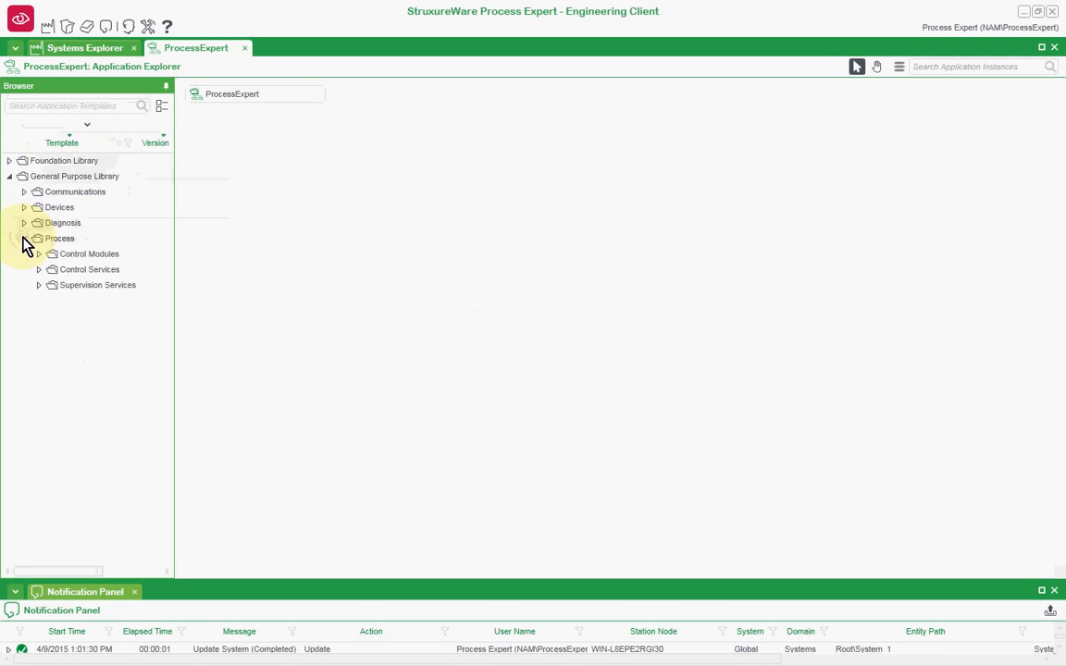
left_click(38, 254)
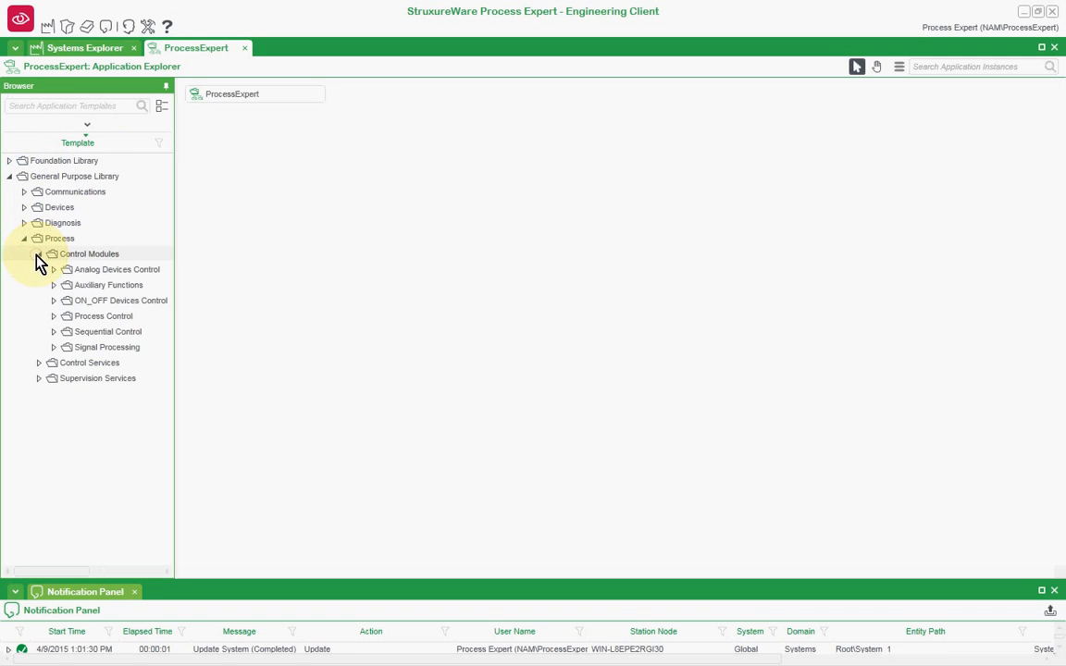
left_click(54, 300)
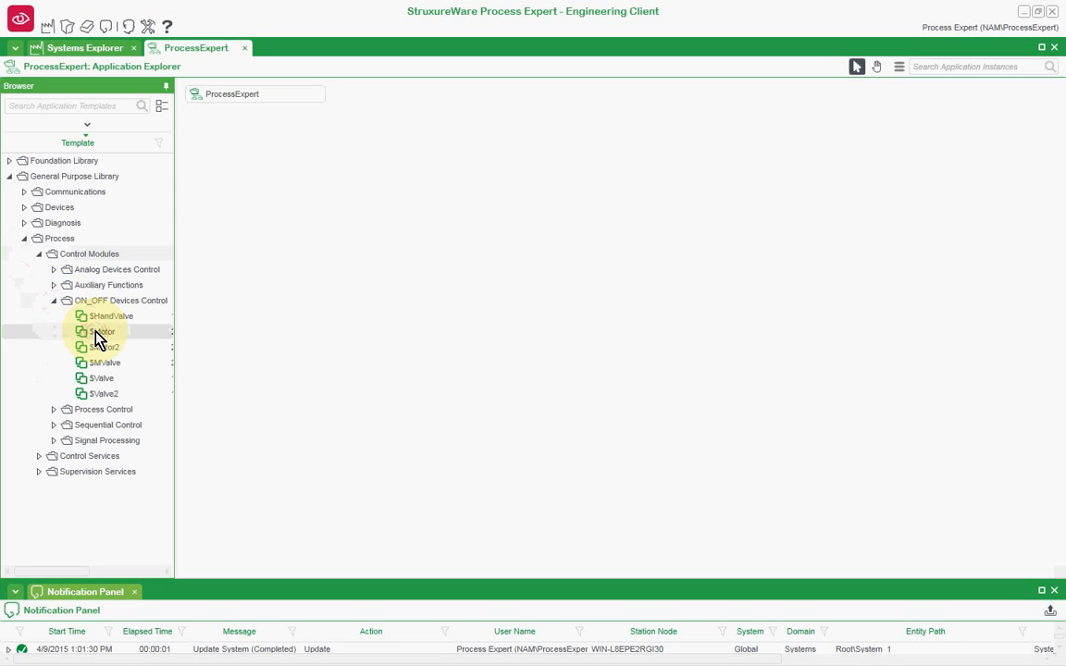
left_click_drag(98, 339, 250, 99)
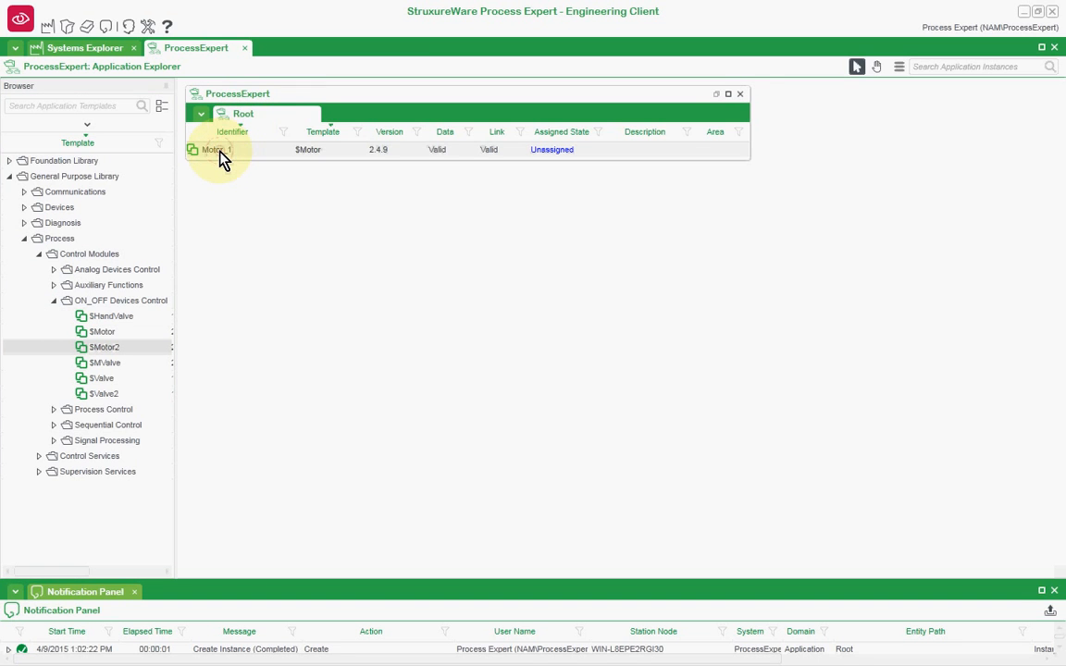
- Examine the control and supervision elements of the new motor instance, then close its editor and the application explorer
double_click(220, 152)
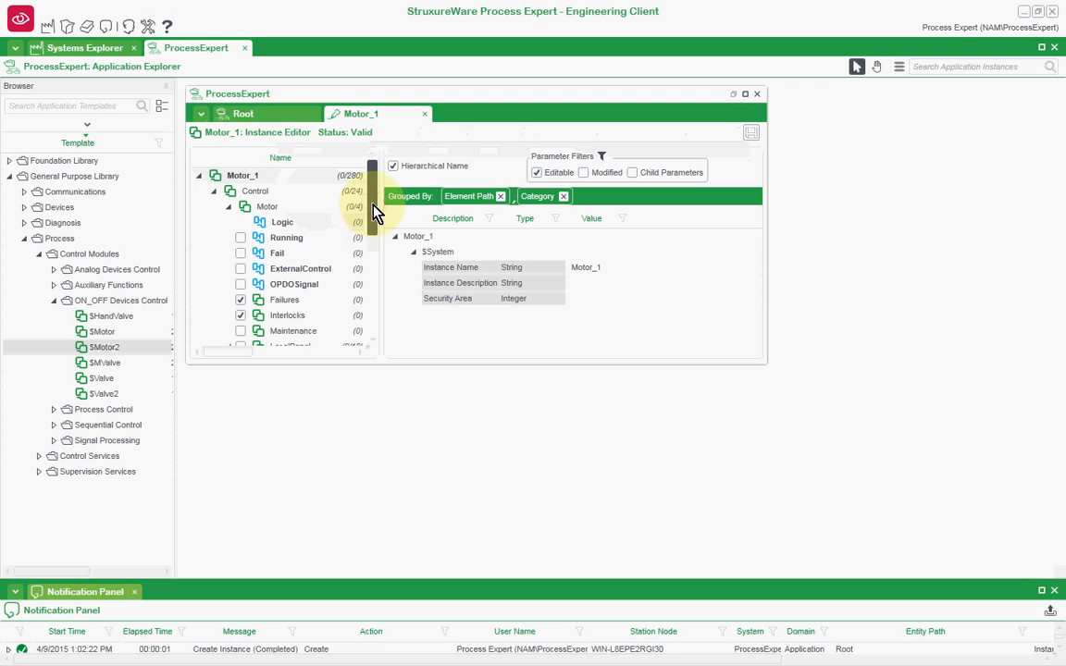
left_click_drag(375, 212, 383, 321)
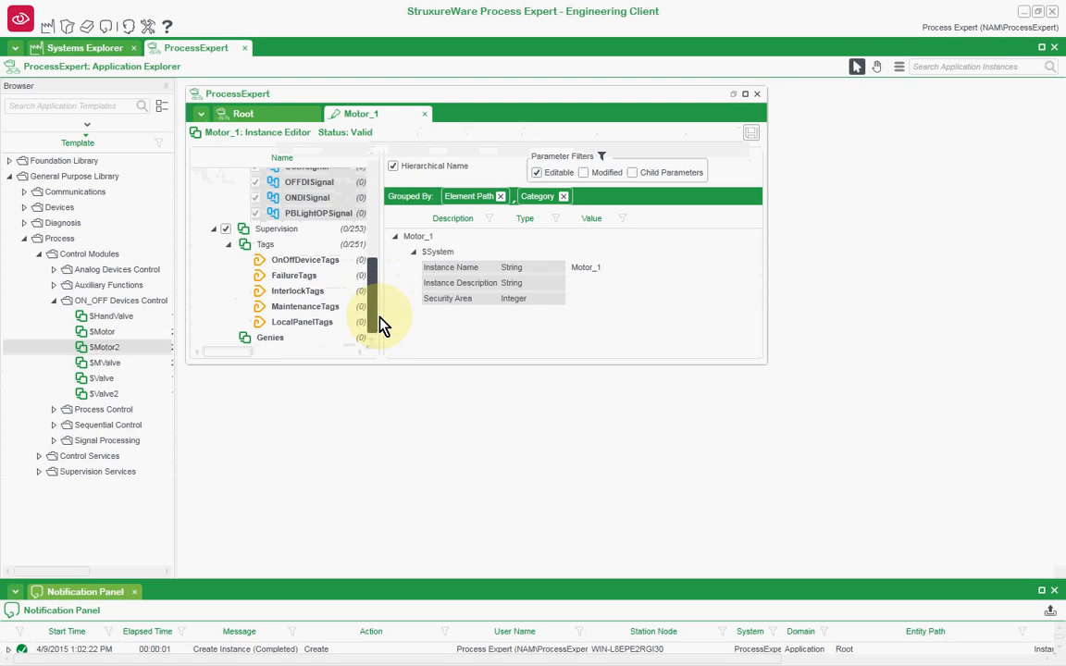
left_click(757, 96)
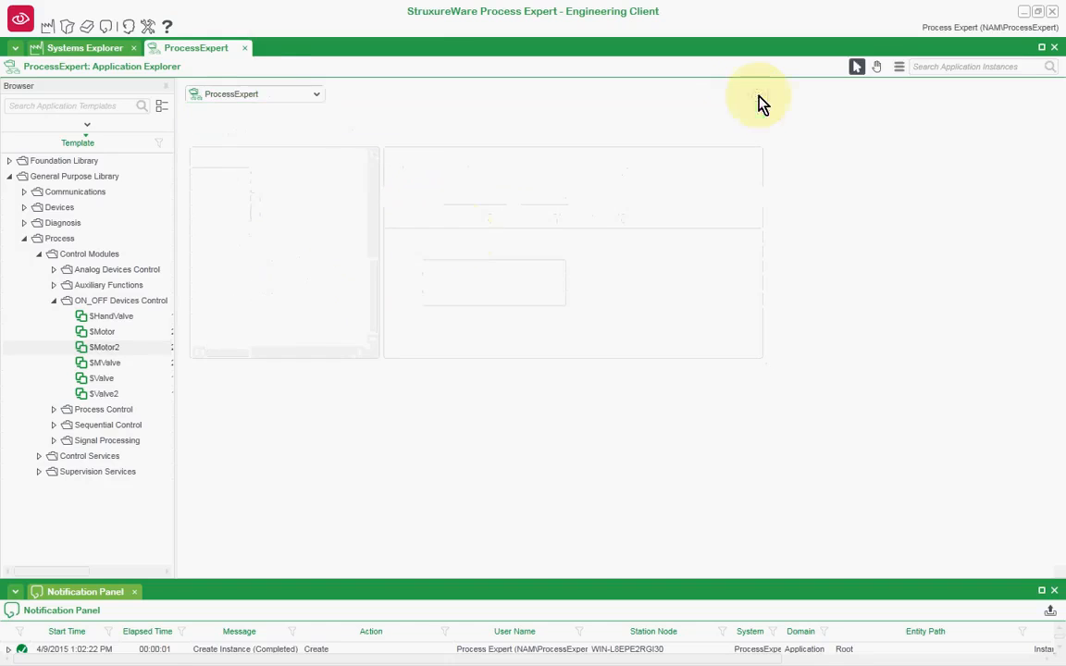
left_click(246, 49)
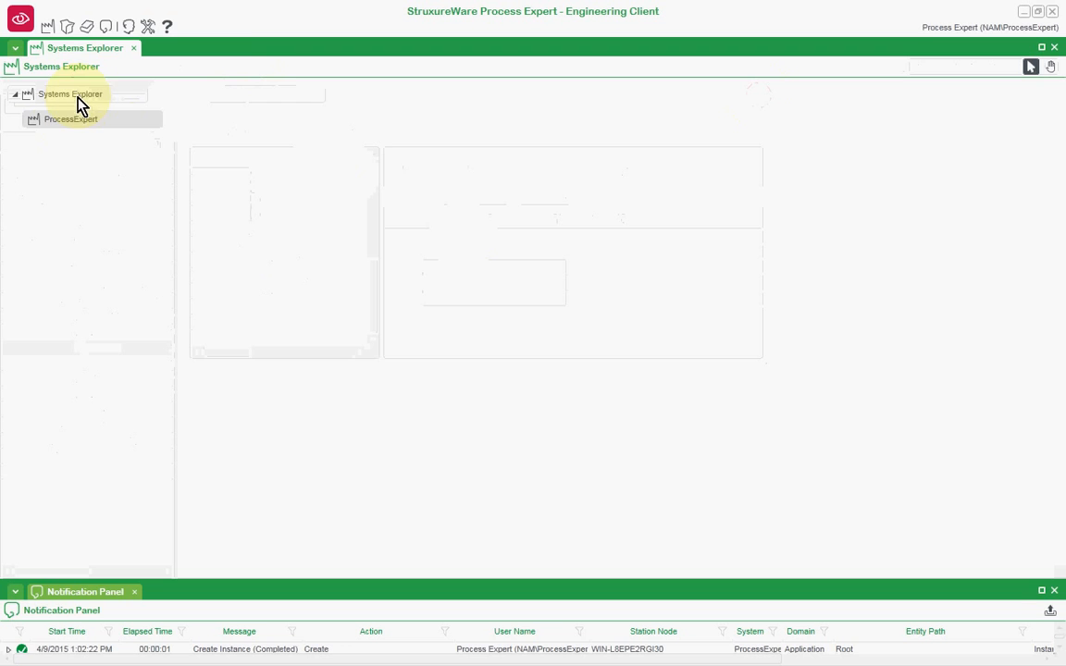
- Open the ProcessExpert system's topology and create an Ethernet network named MyLAN
right_click(77, 126)
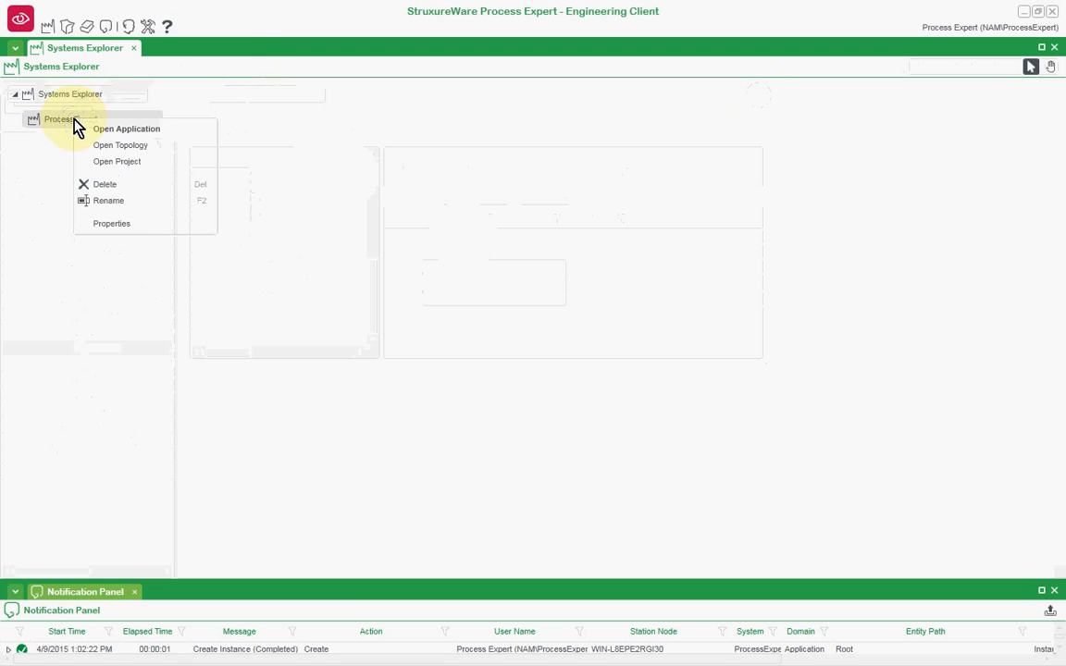
left_click(86, 147)
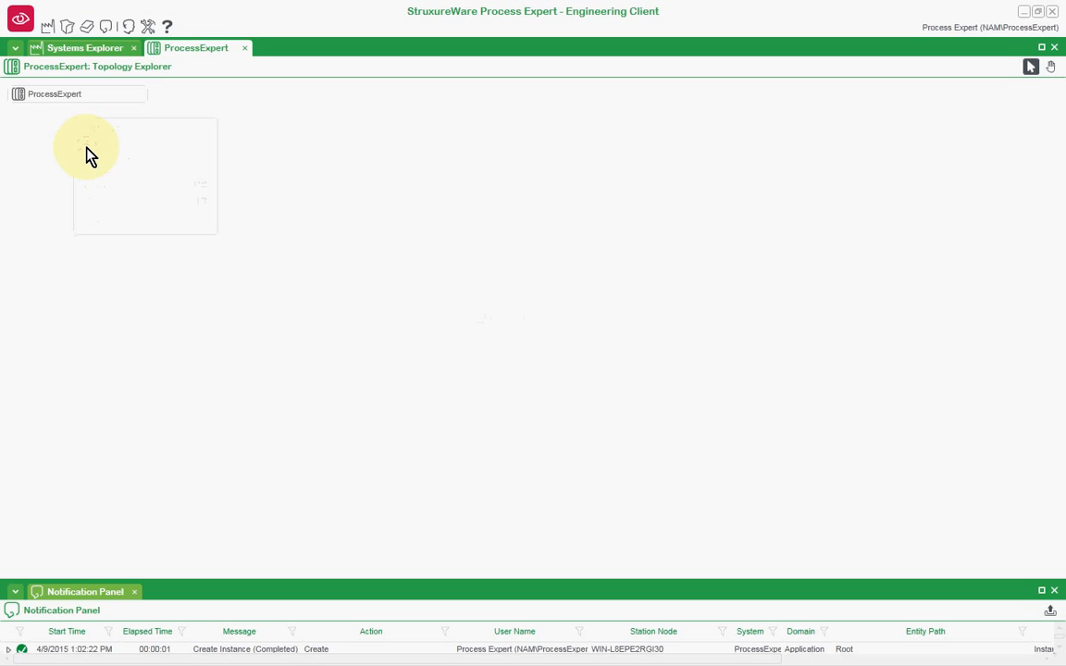
right_click(57, 99)
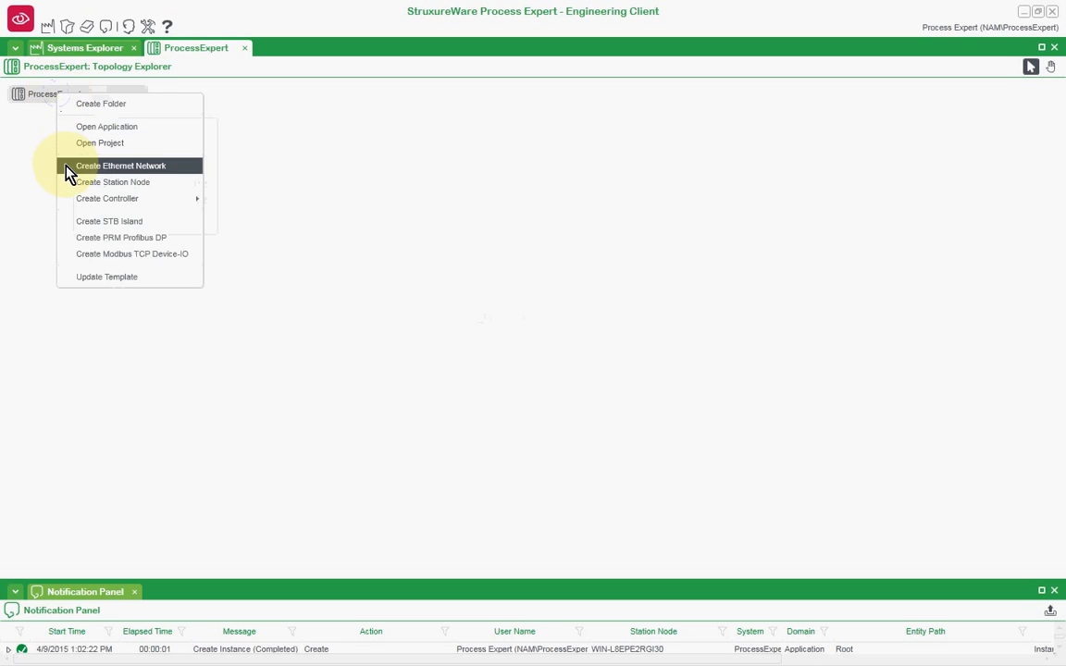
left_click(112, 166)
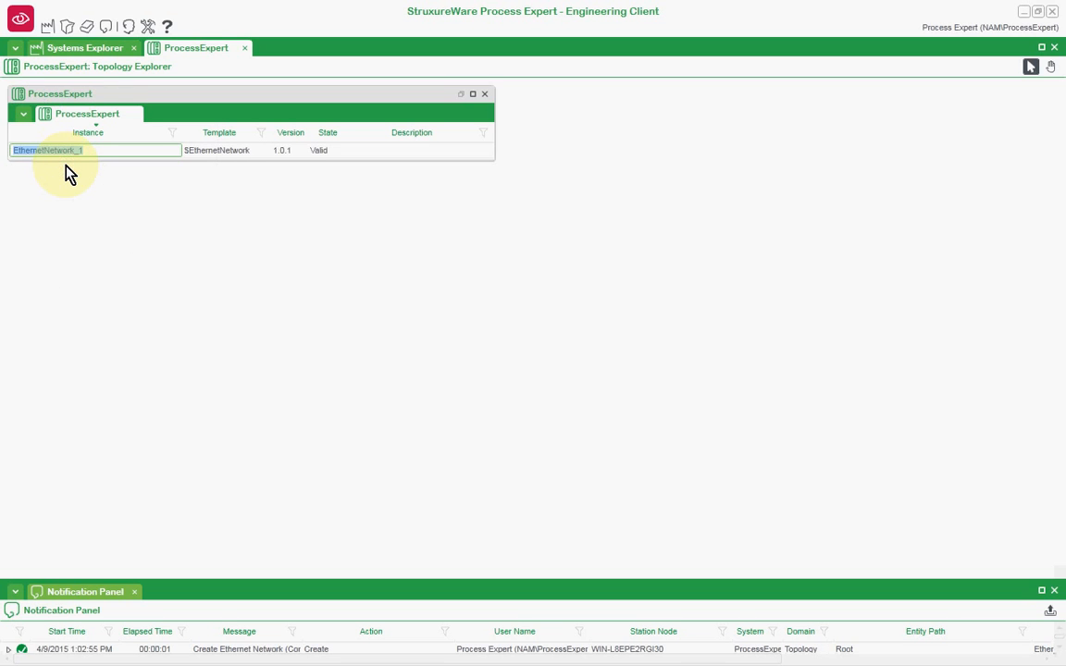
type("MyLAN")
key("Return")
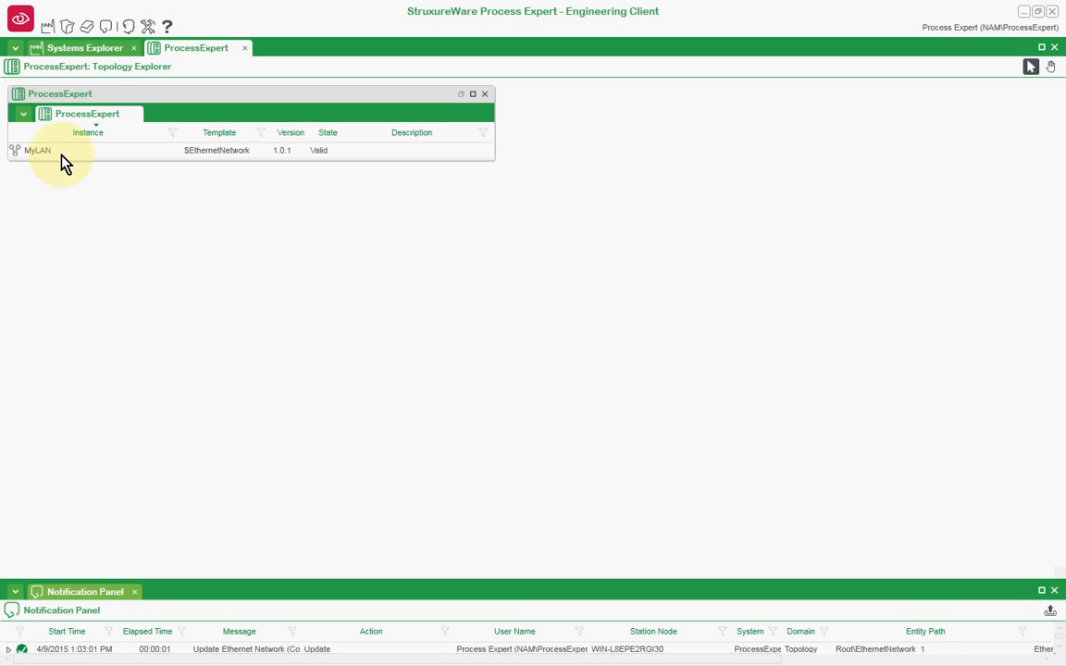
- Create a station node named ServerClassMachine in the ProcessExpert topology
right_click(57, 97)
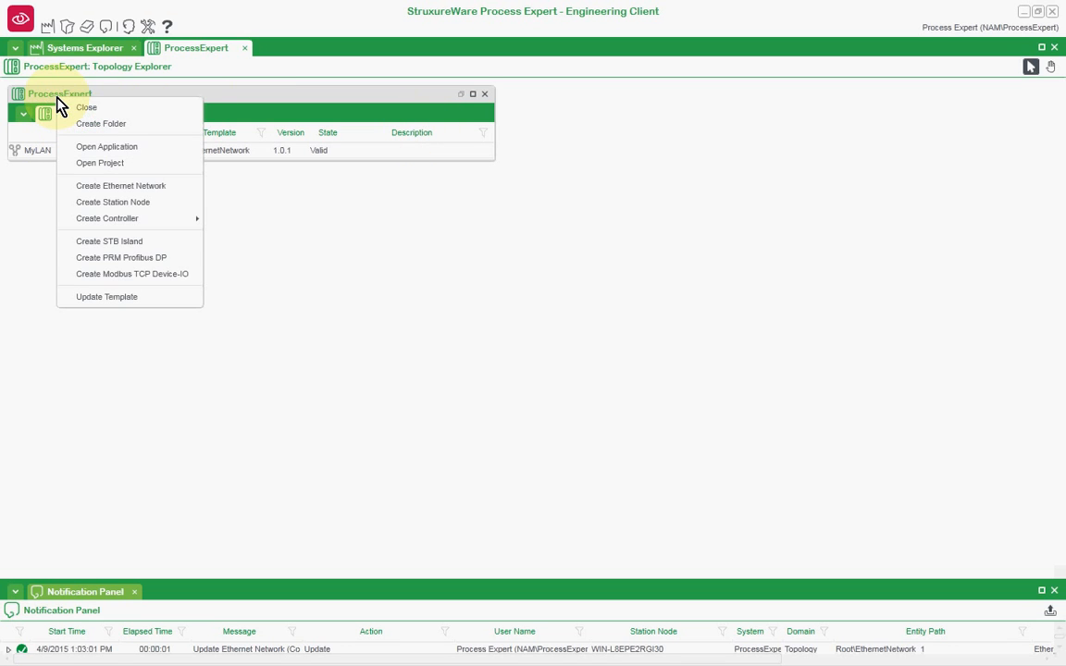
left_click(85, 202)
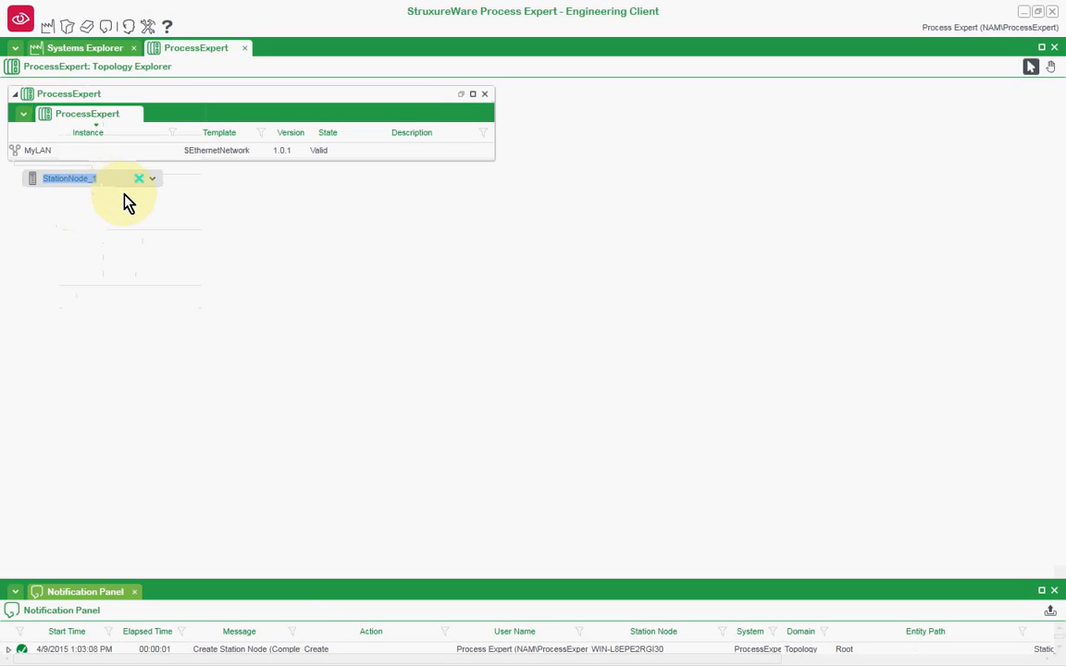
type("SererClassMachine")
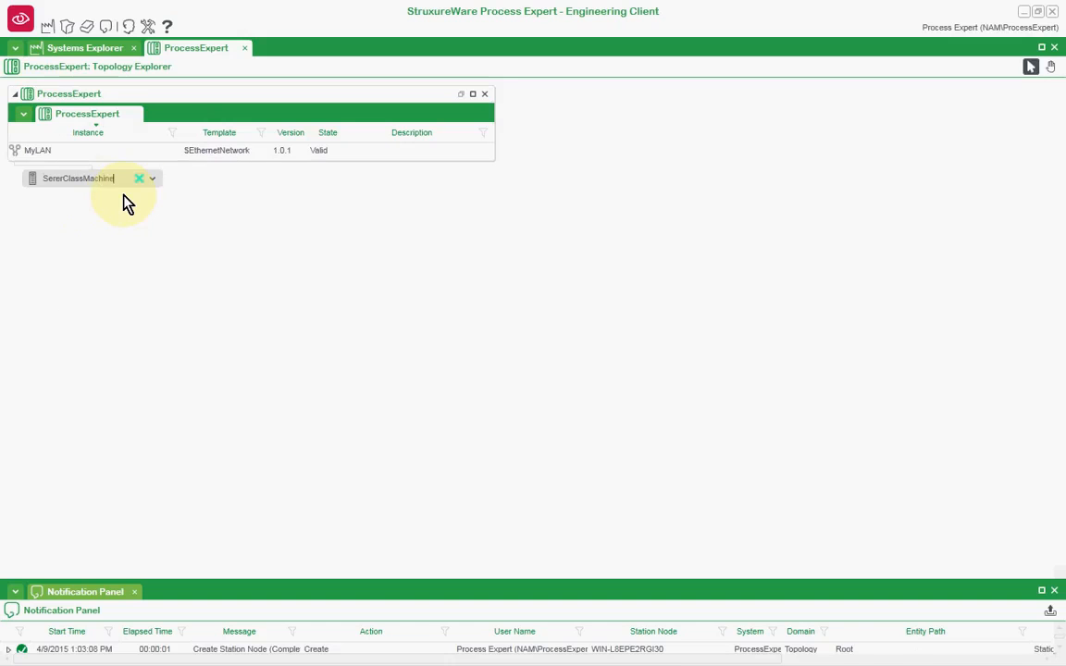
key("Return")
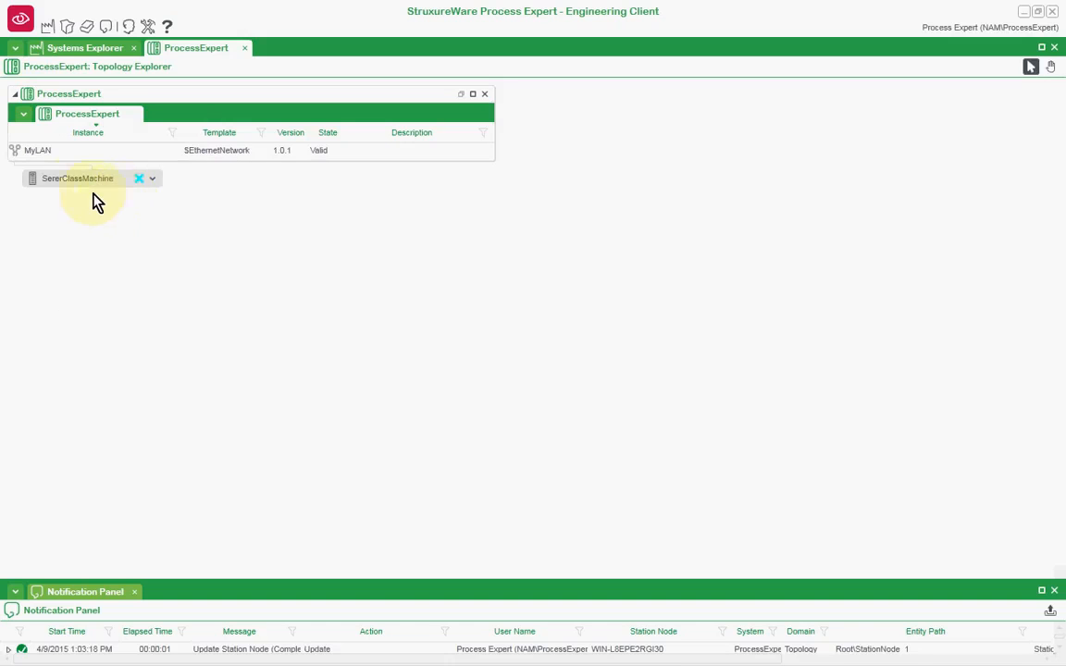
double_click(55, 181)
left_click(55, 179)
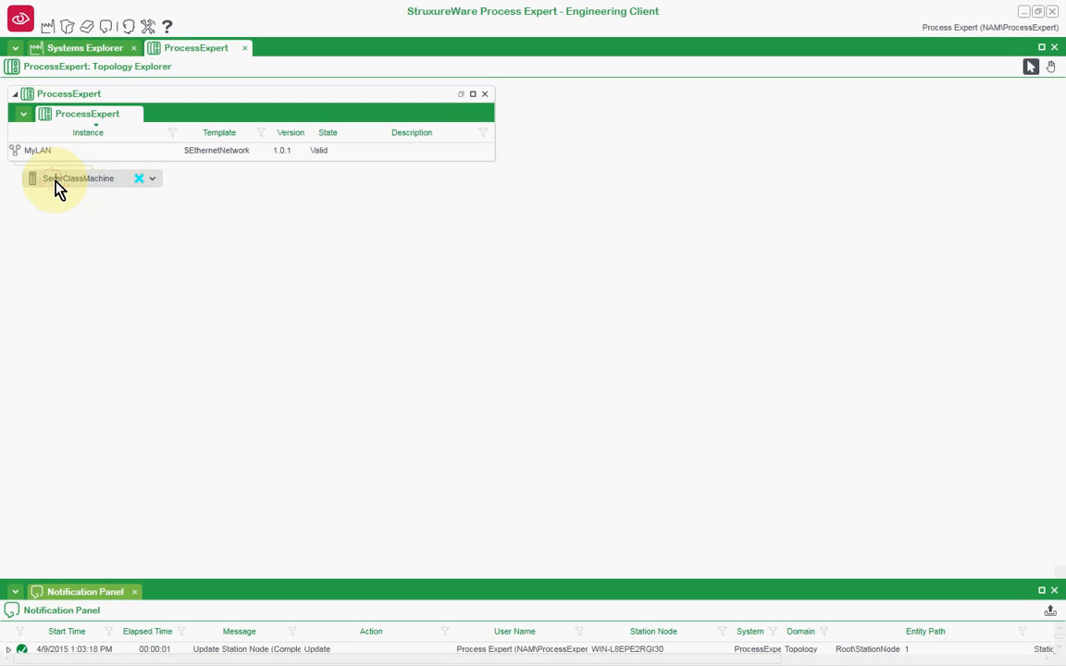
type("v")
key("Return")
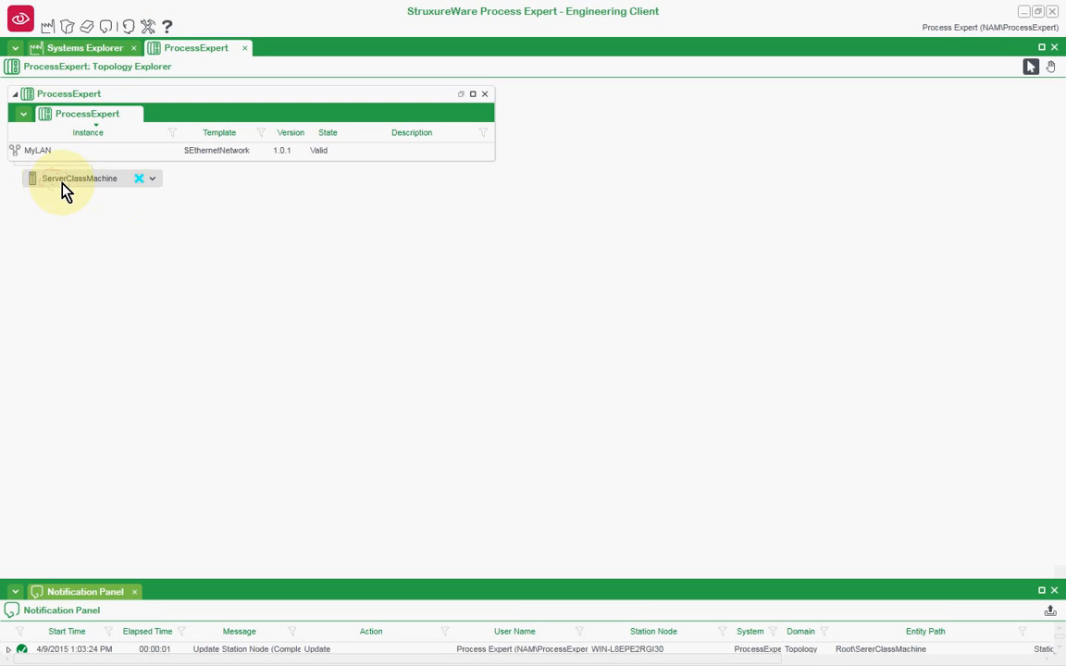
- Set the IP address of ServerClassMachine's NIC_1 to 192.168.1.233 and its subnet mask to 255.255.255.0, then close its editor
left_click(153, 181)
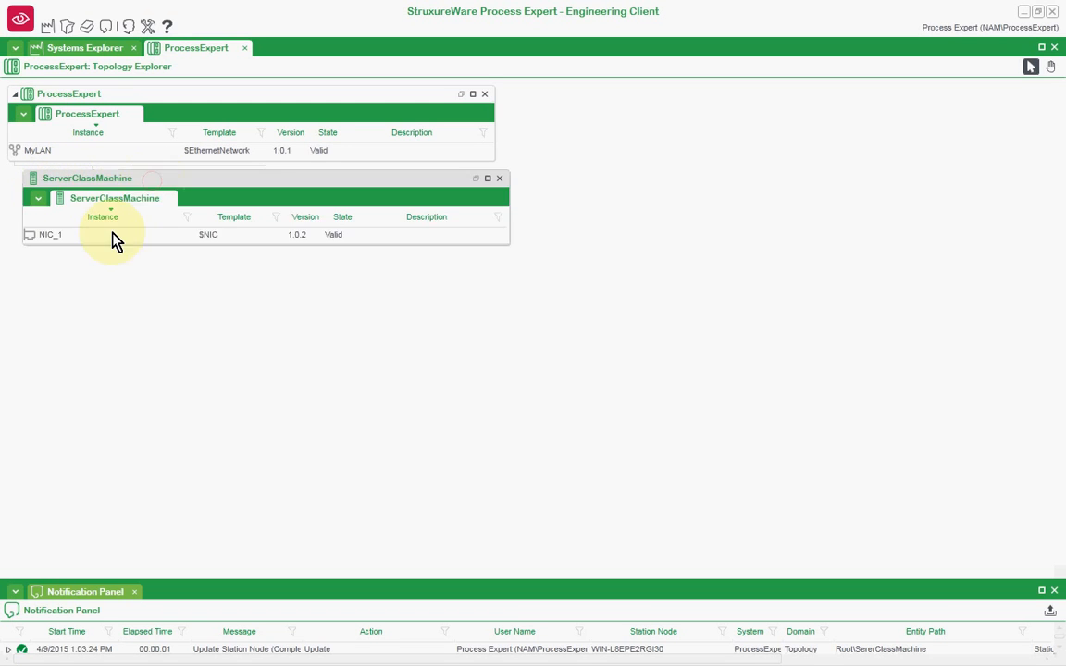
double_click(49, 240)
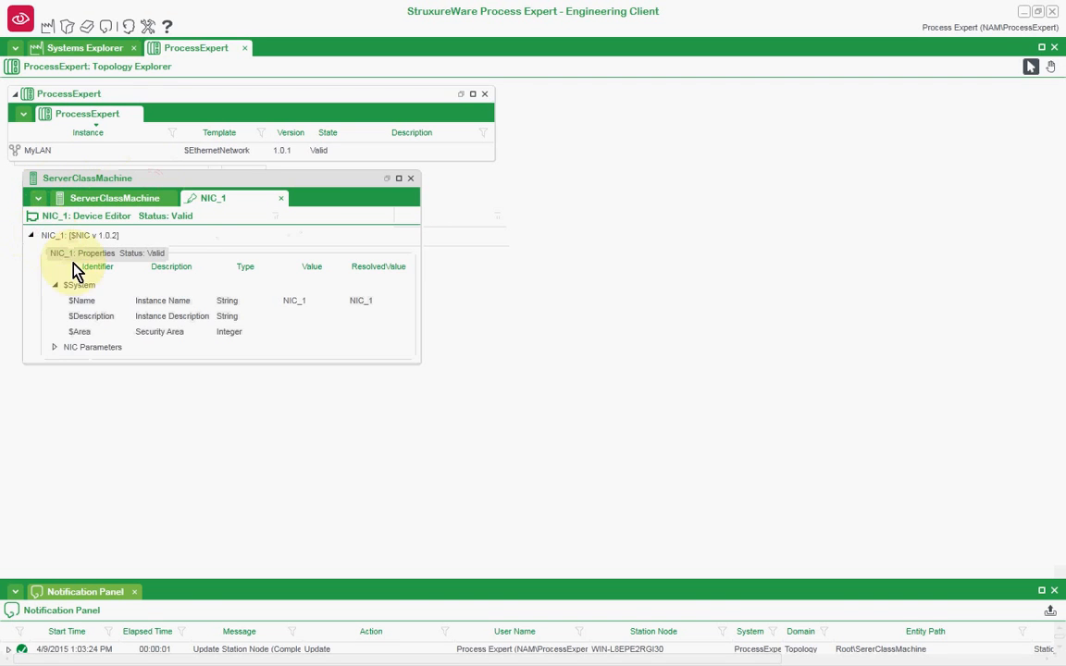
left_click(54, 347)
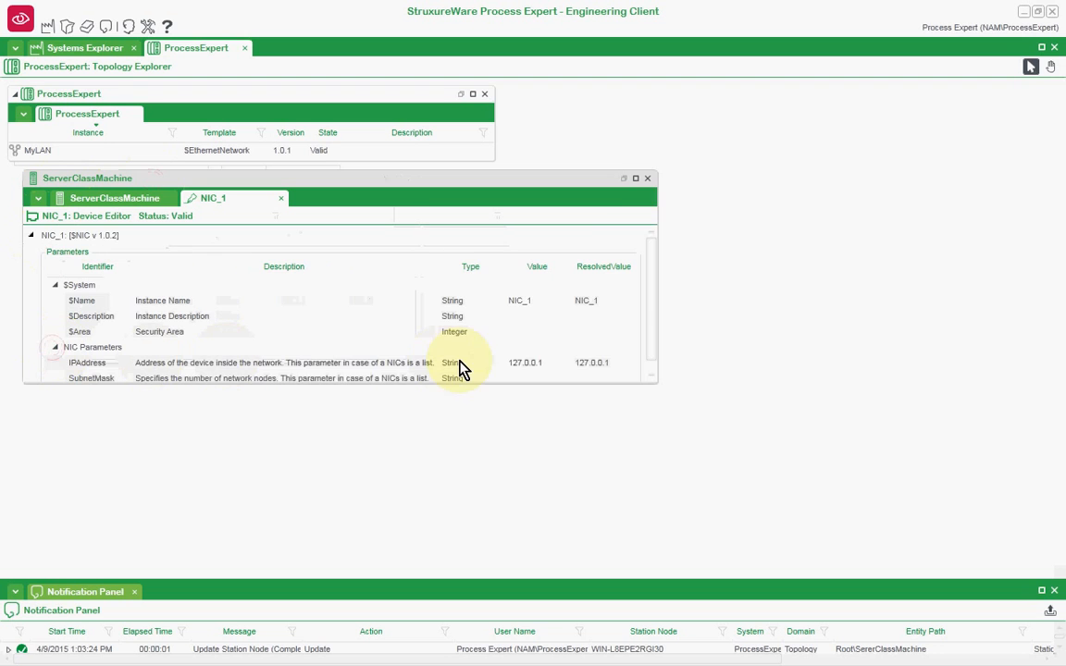
left_click(516, 363)
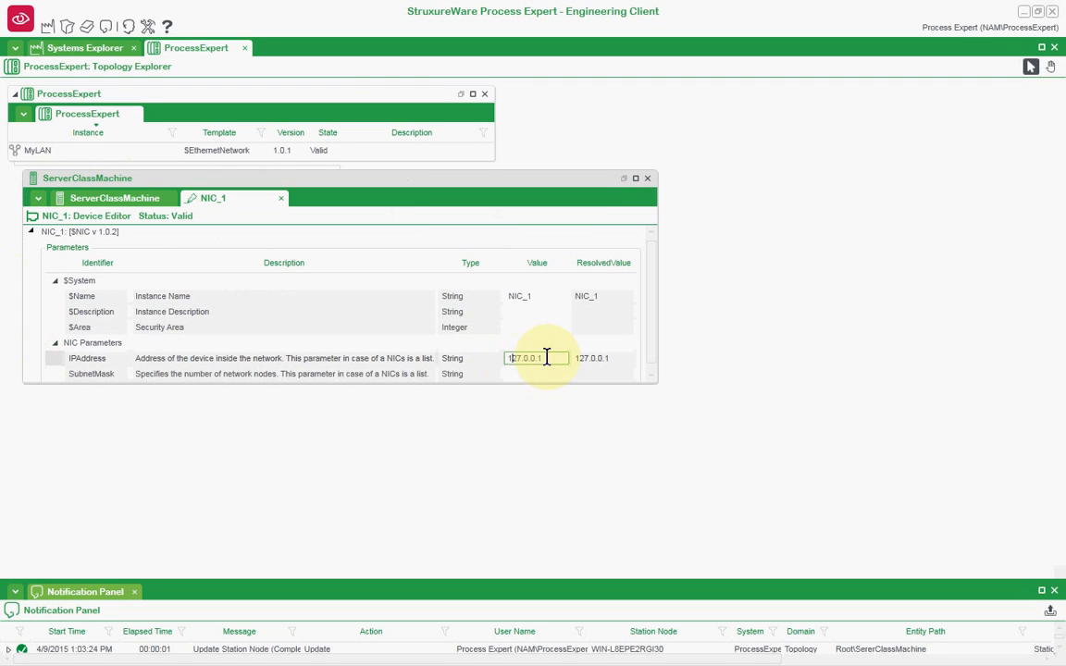
left_click_drag(546, 358, 486, 360)
type("192.168.1.233")
key("Tab")
type("255.255")
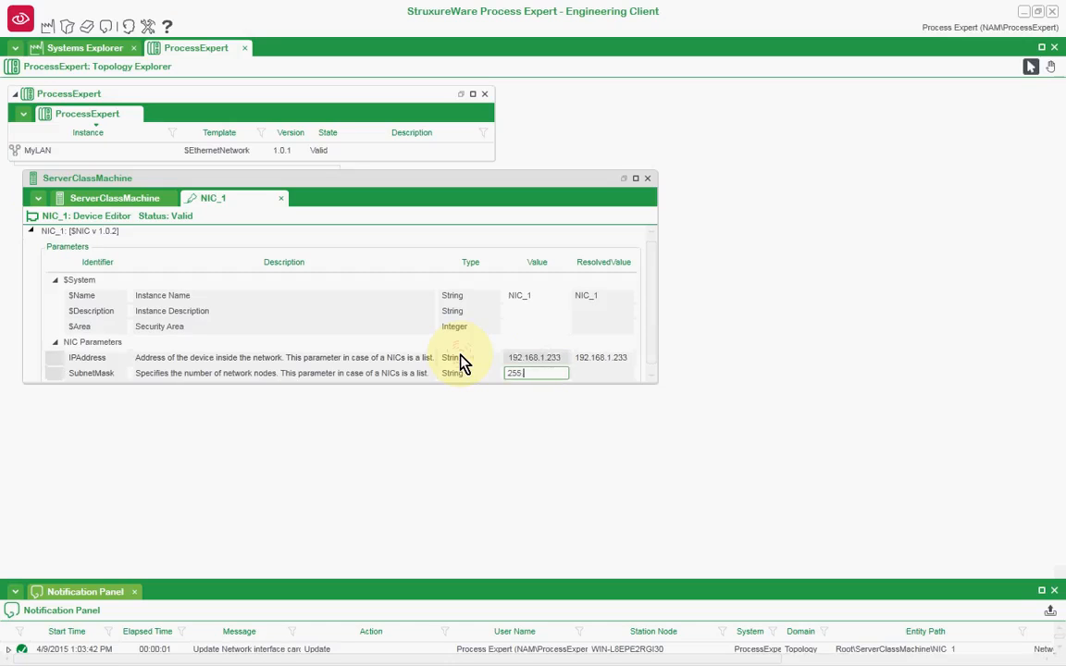
type(".255.")
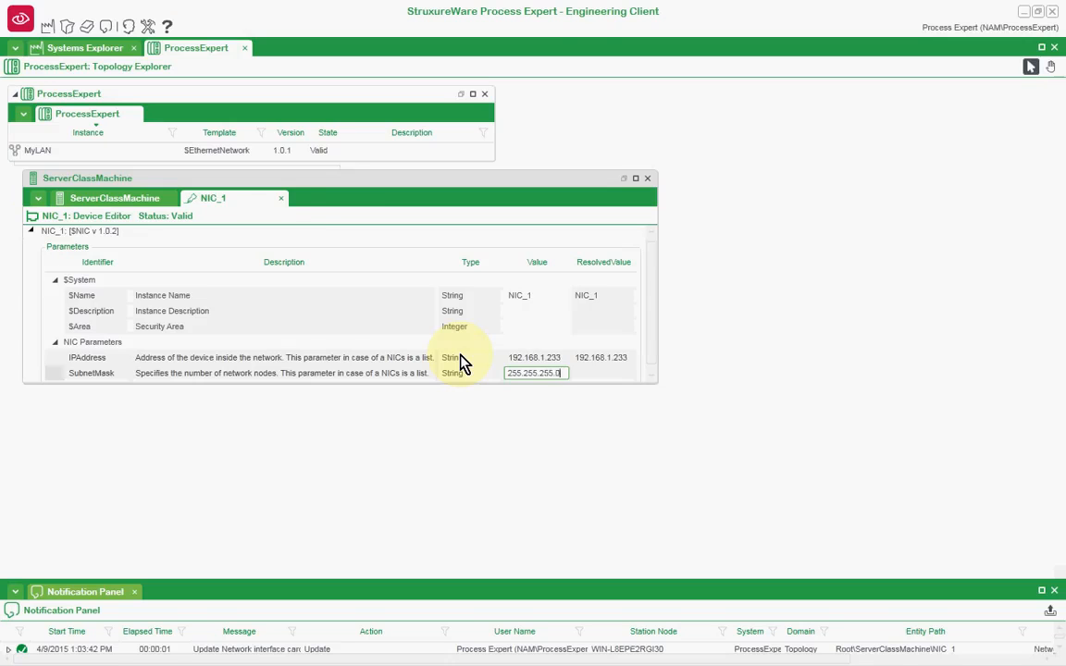
key("Return")
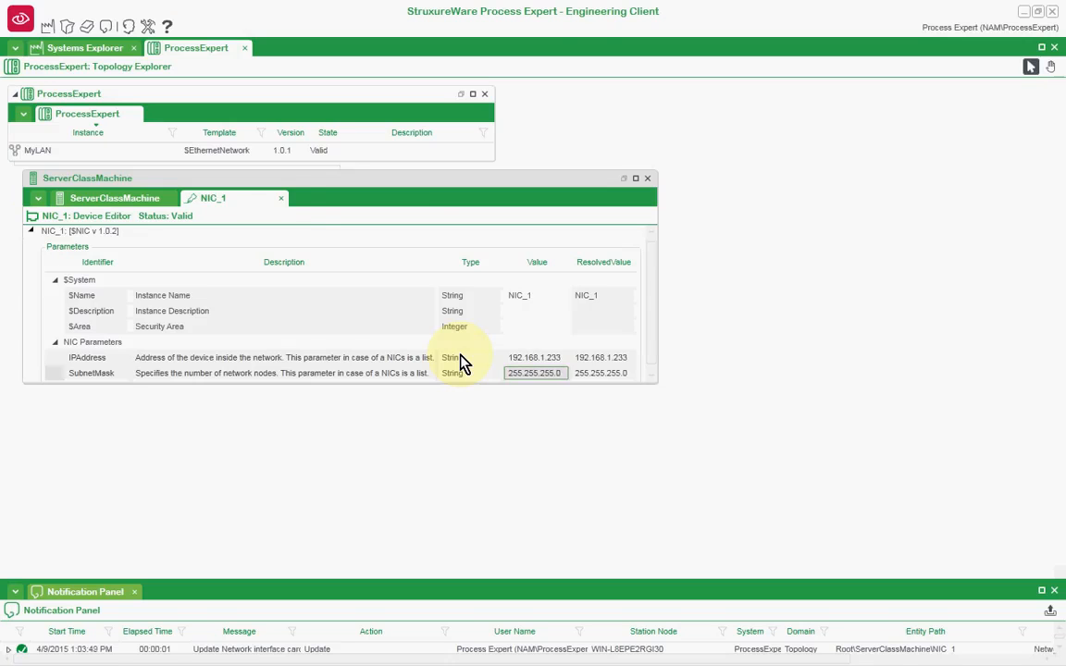
left_click(281, 198)
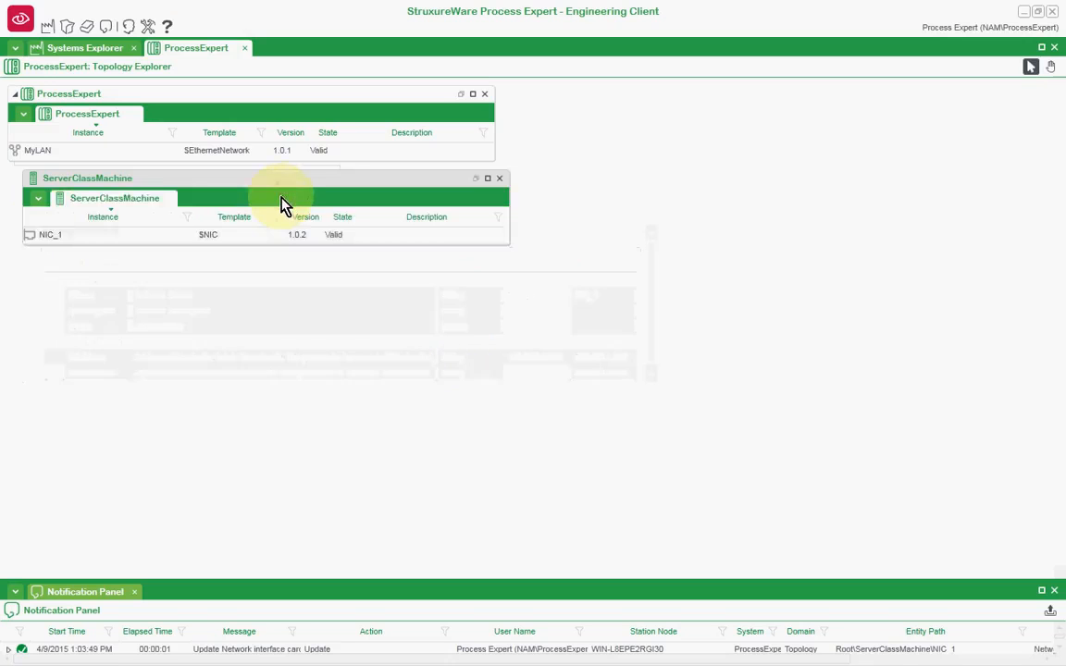
- Create an OFS service and a VJC service on the ServerClassMachine station node
right_click(89, 183)
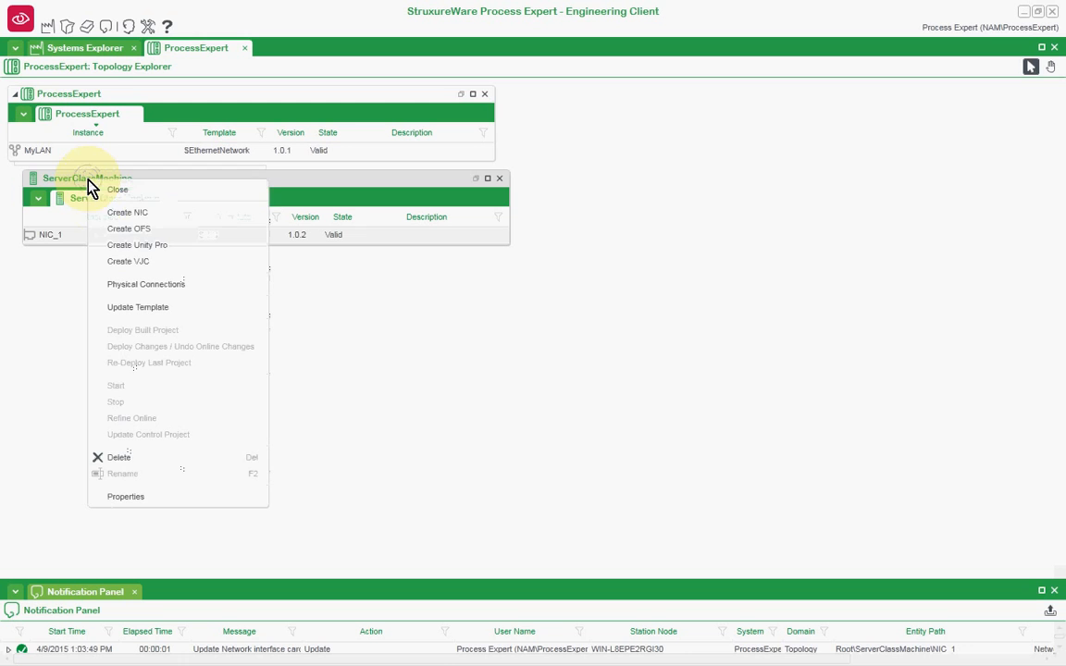
left_click(106, 236)
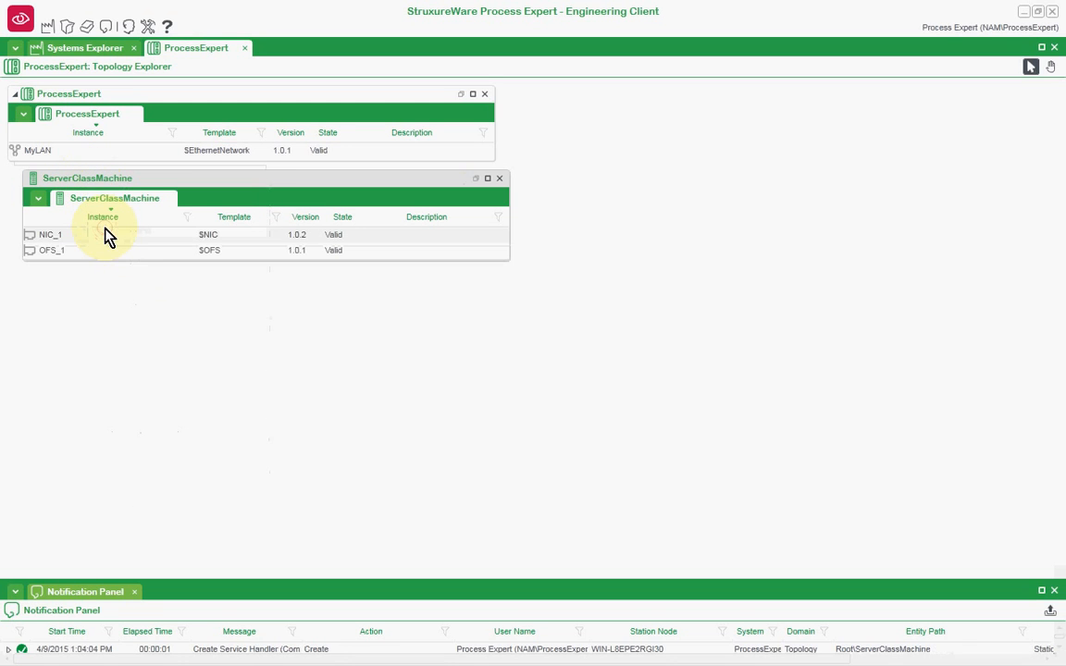
right_click(79, 188)
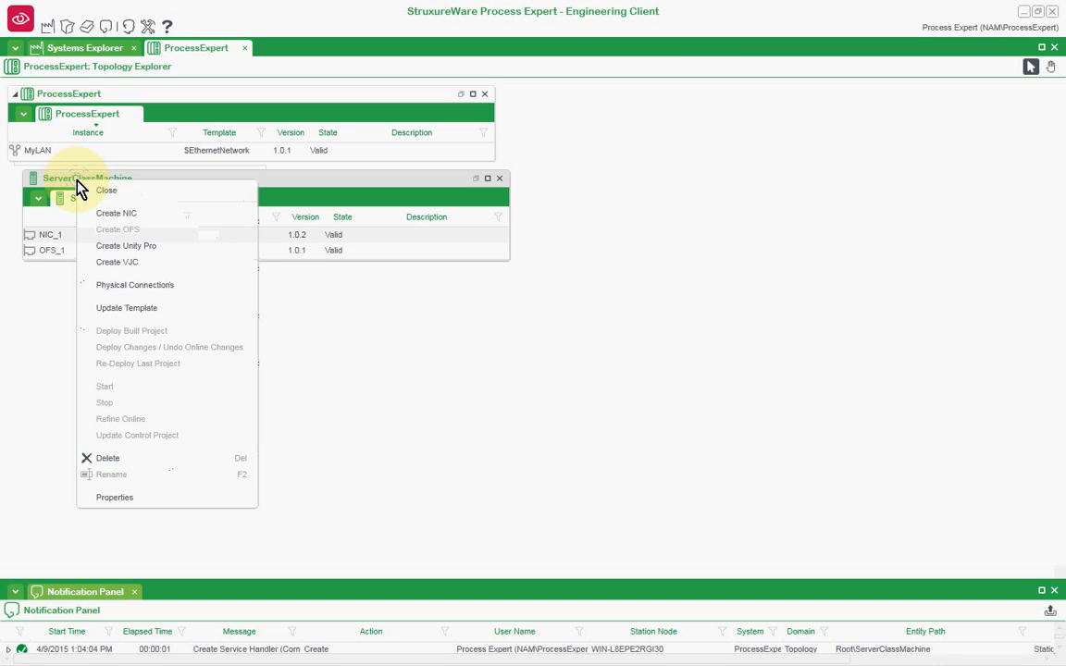
left_click(104, 262)
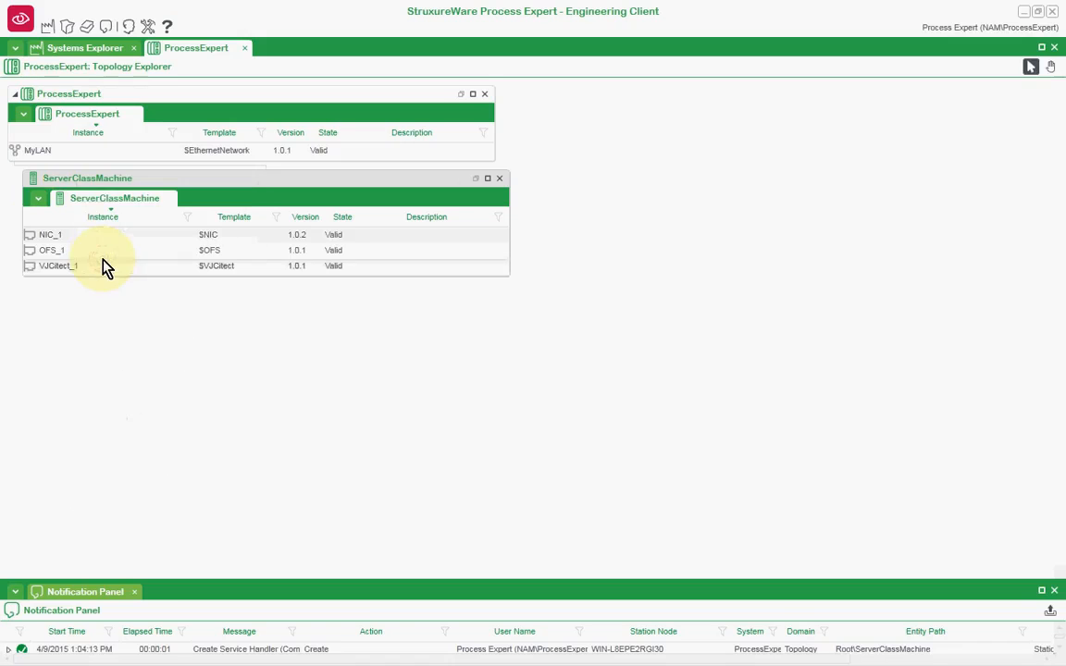
left_click(105, 267)
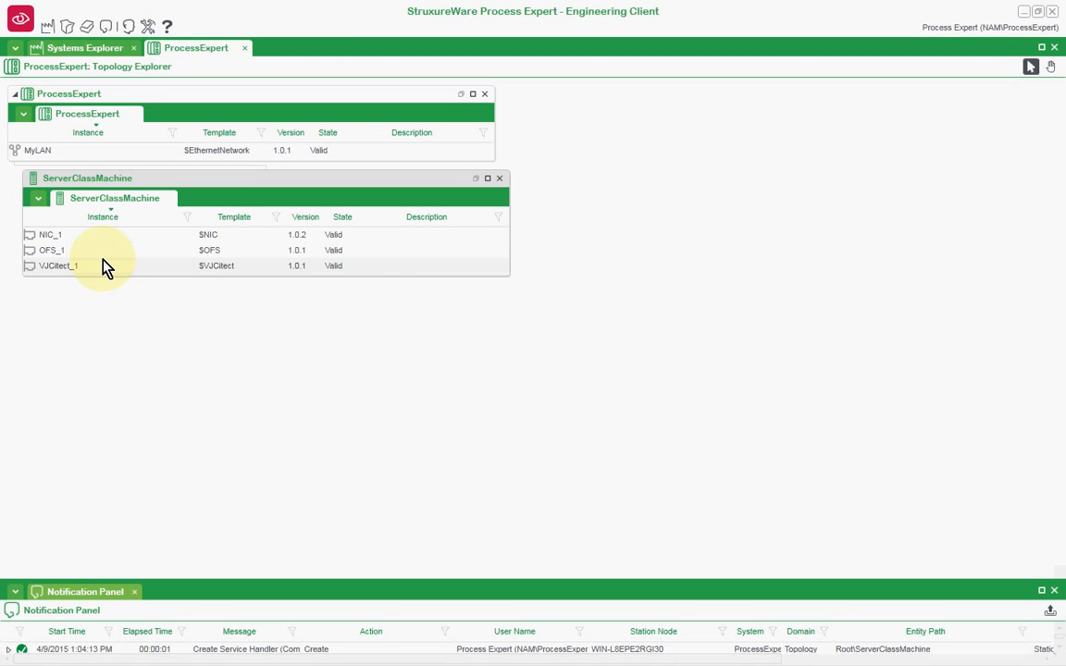
- Physically connect ServerClassMachine's NIC_1 to the MyLAN network, then close the station node's expanded view
right_click(68, 177)
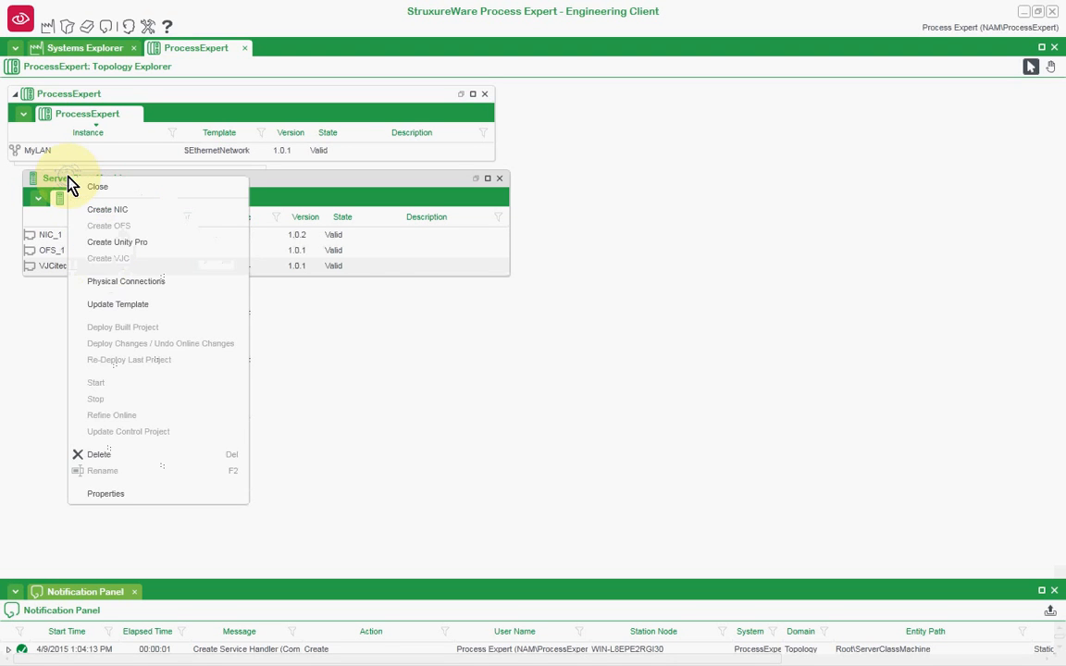
left_click(110, 290)
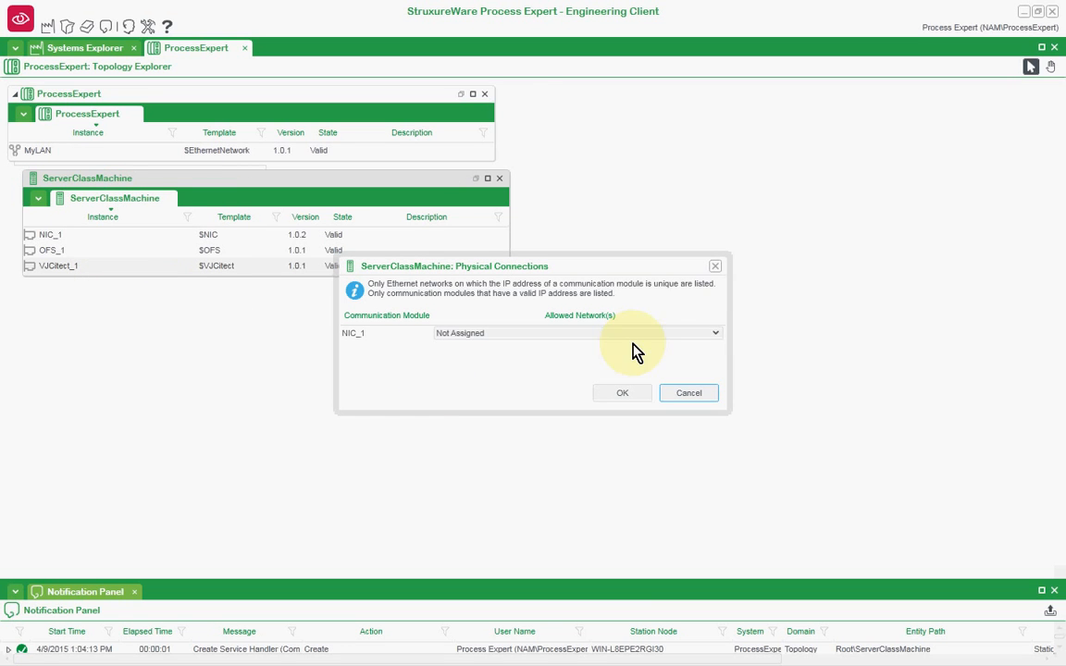
left_click(716, 334)
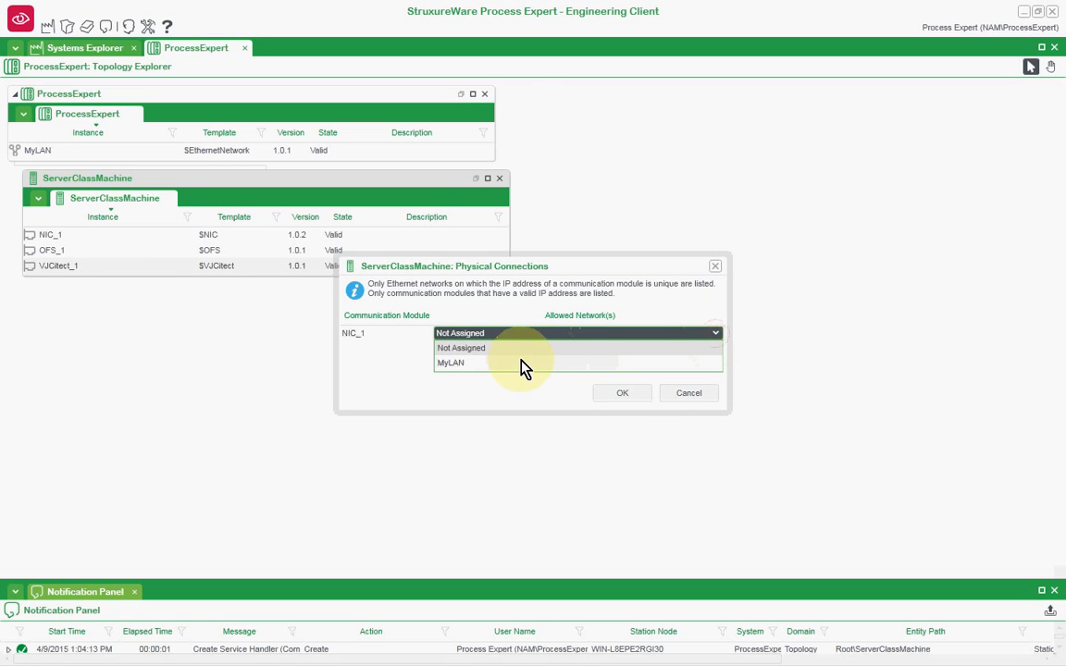
left_click(521, 365)
left_click(631, 399)
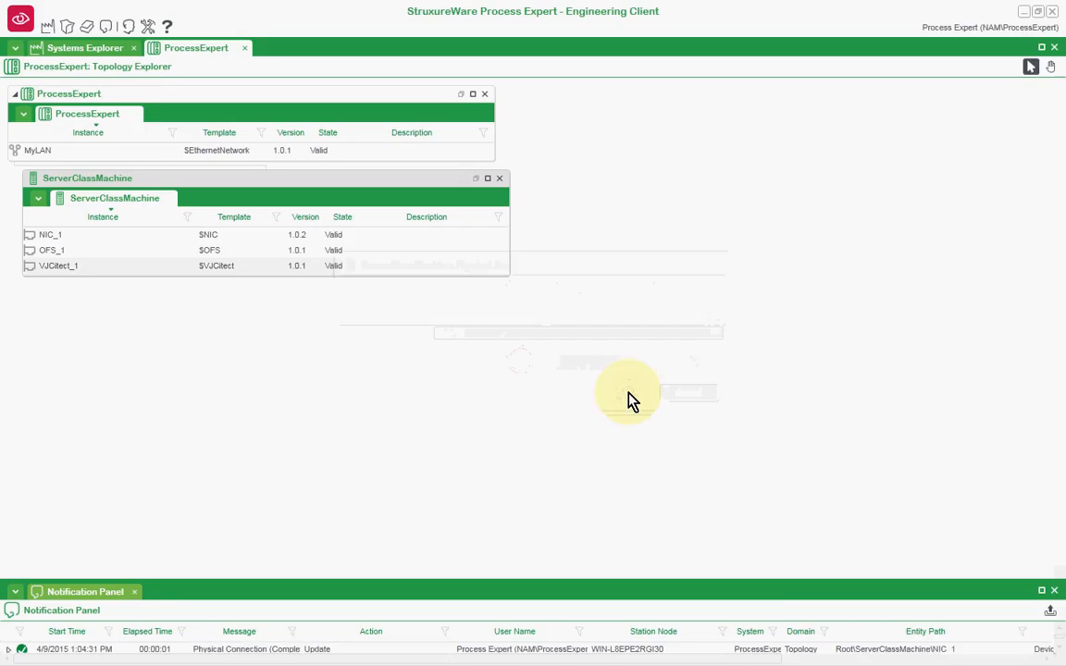
left_click(501, 178)
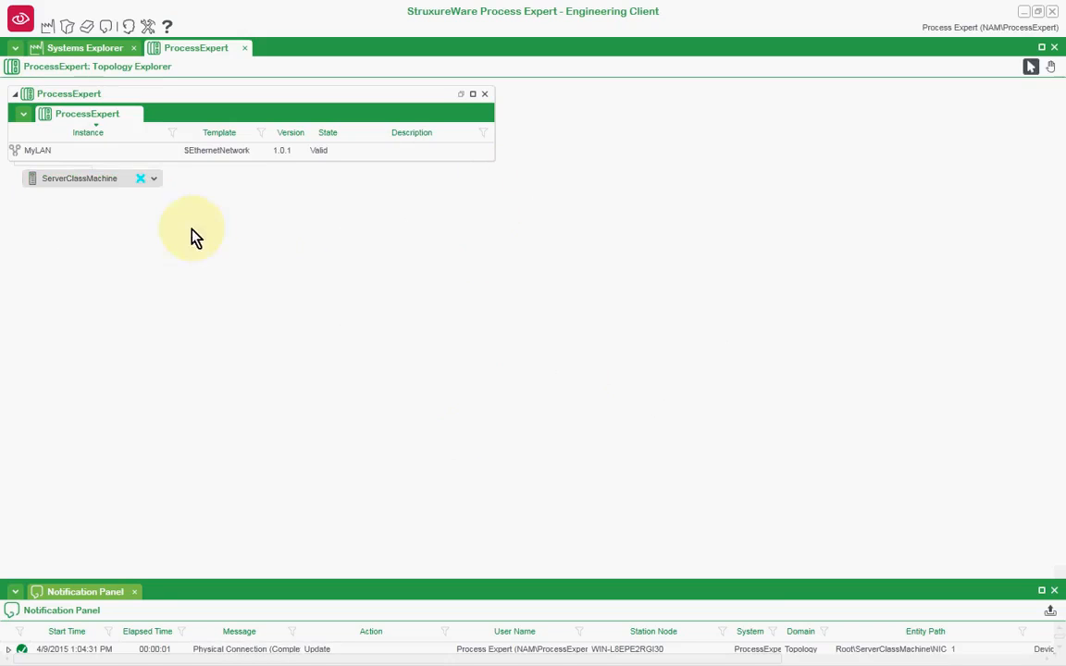
- Create an M340 controller named MotorObject in the ProcessExpert topology
right_click(69, 100)
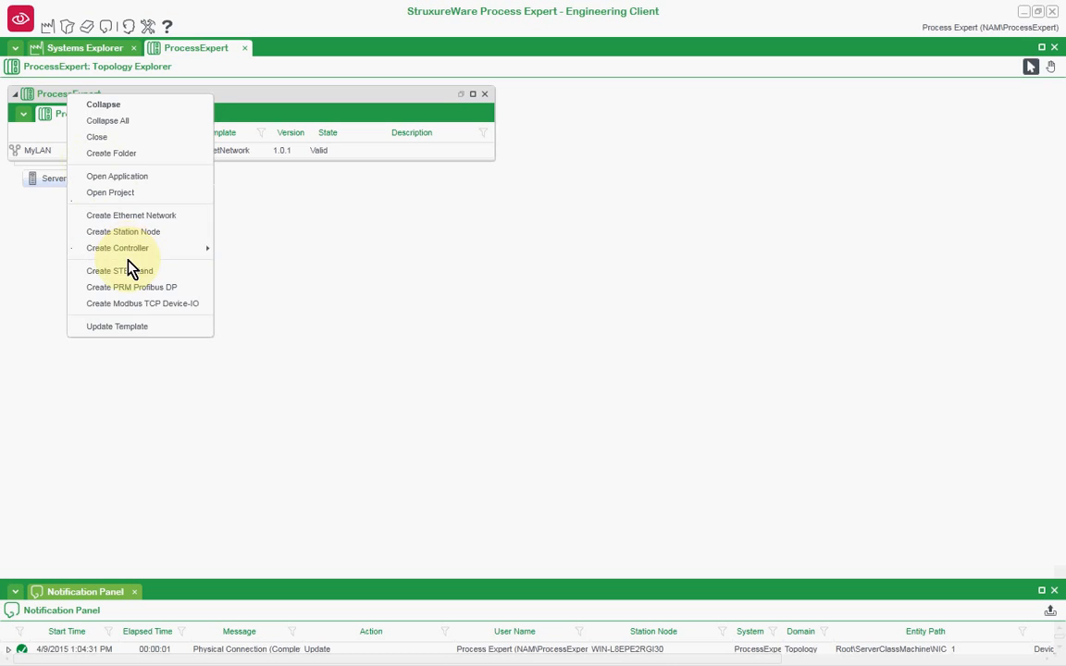
mouse_move(132, 256)
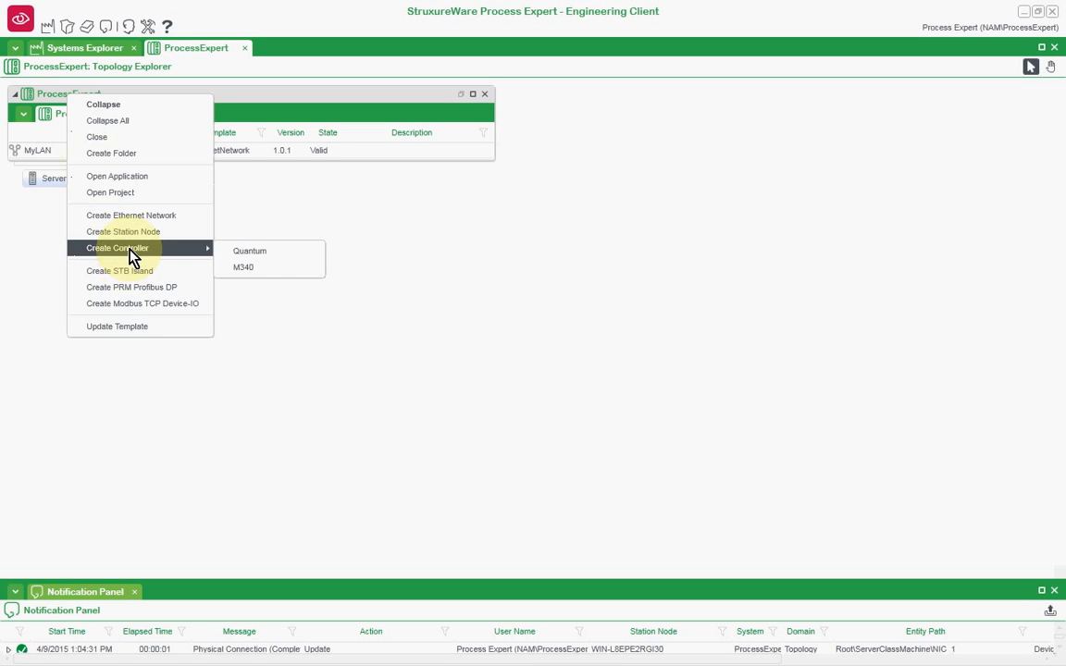
left_click(245, 269)
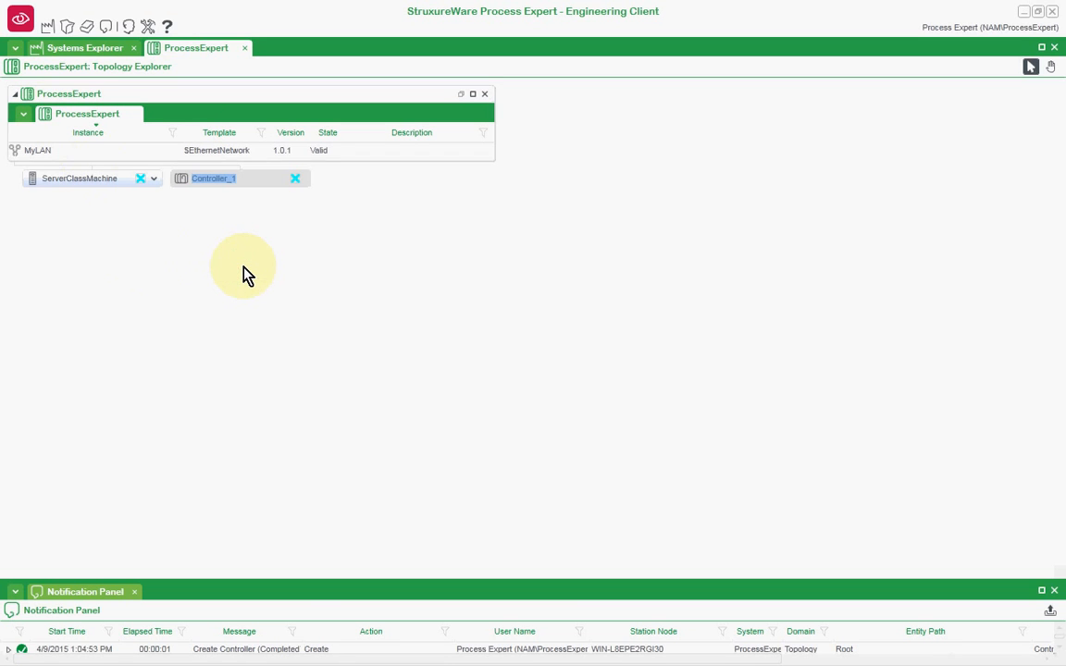
type("MotorObject")
key("Return")
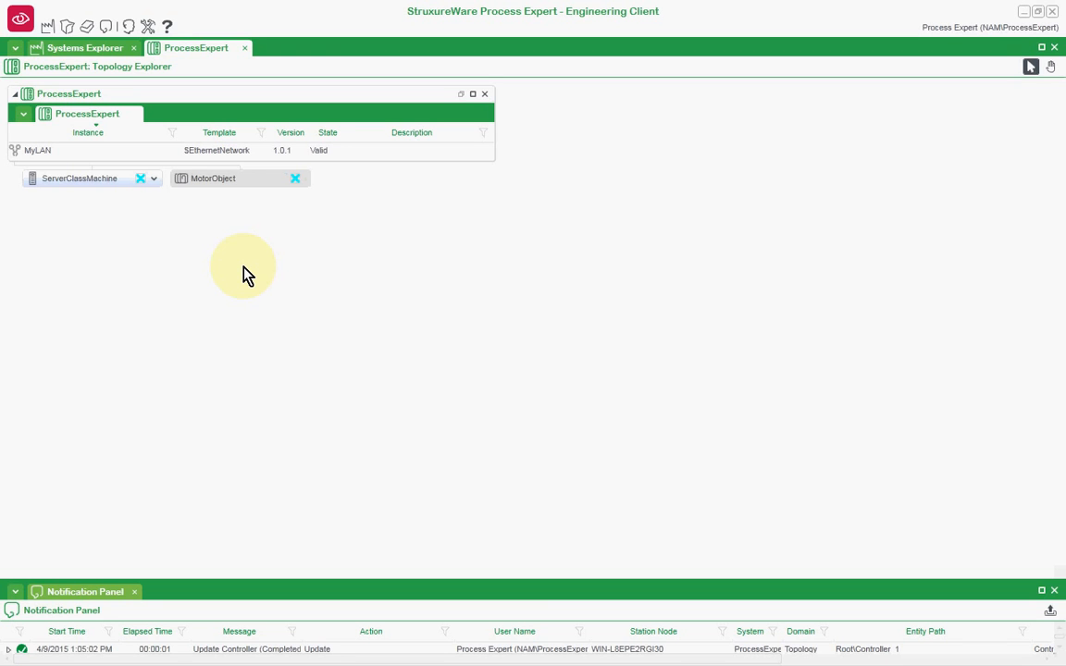
- Open MotorObject's configuration and replace the PLC bus processor with BMX P34 2020 02.60
right_click(197, 182)
left_click(225, 190)
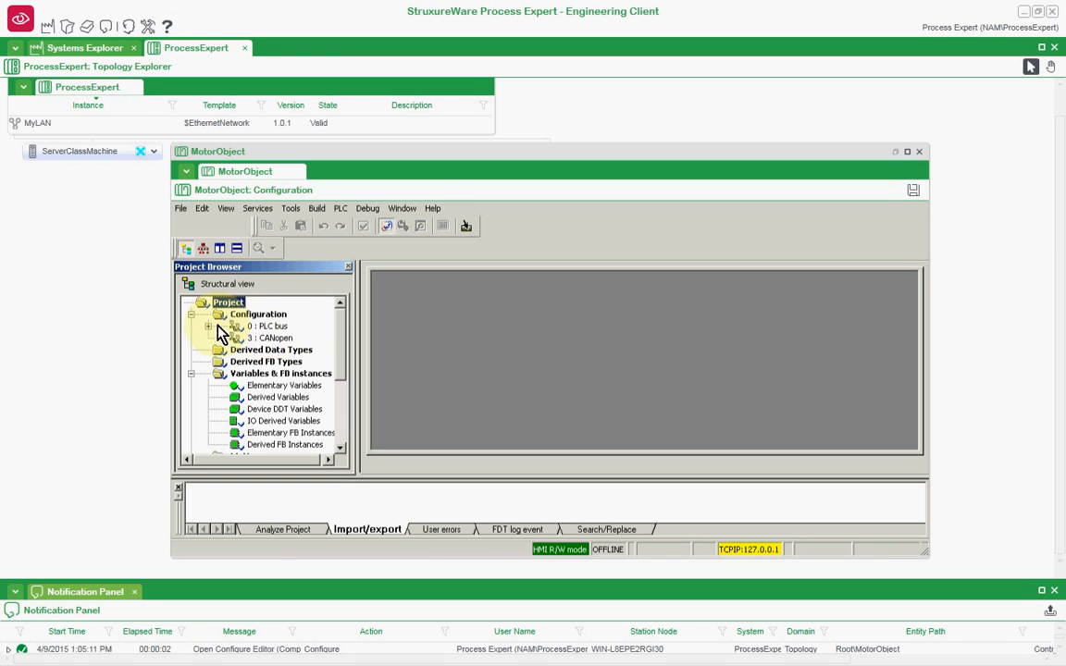
double_click(277, 328)
double_click(290, 338)
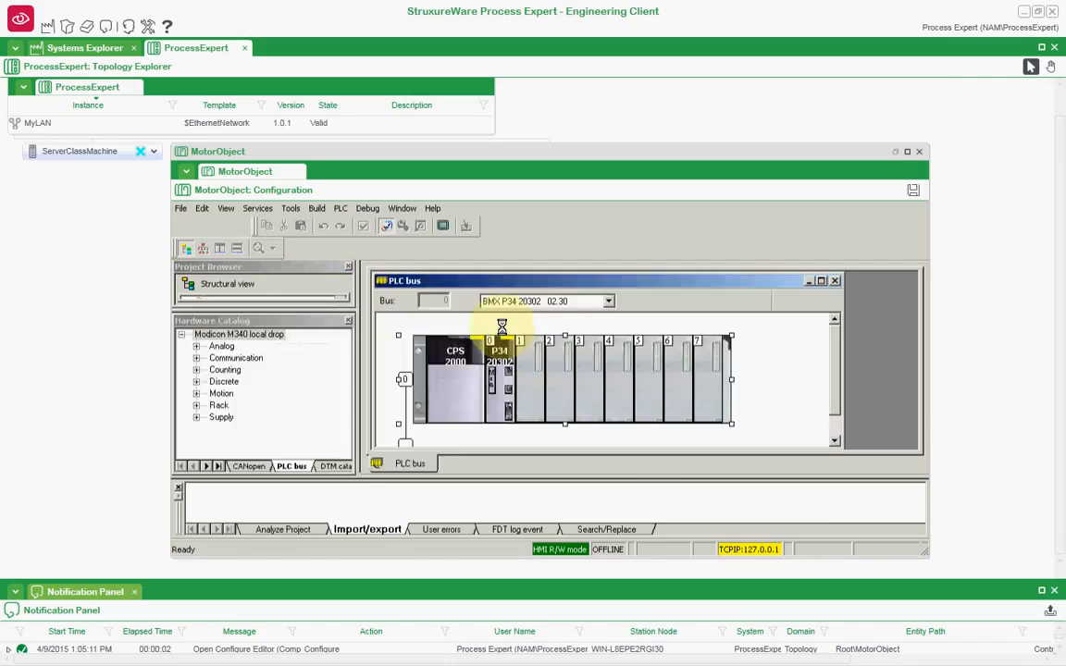
left_click(609, 302)
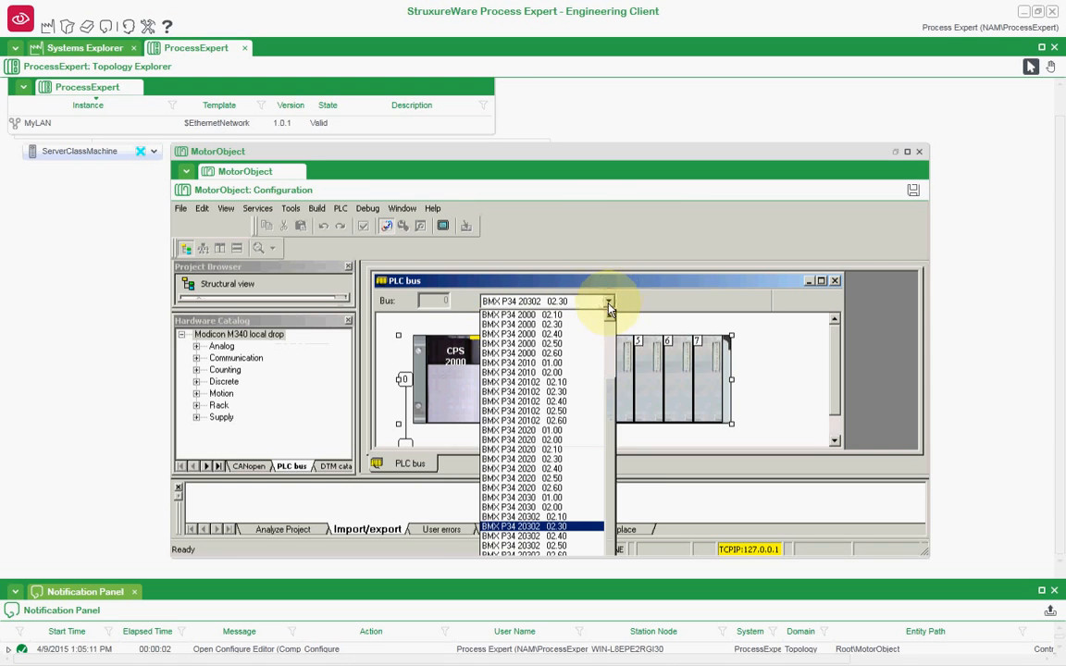
left_click(544, 488)
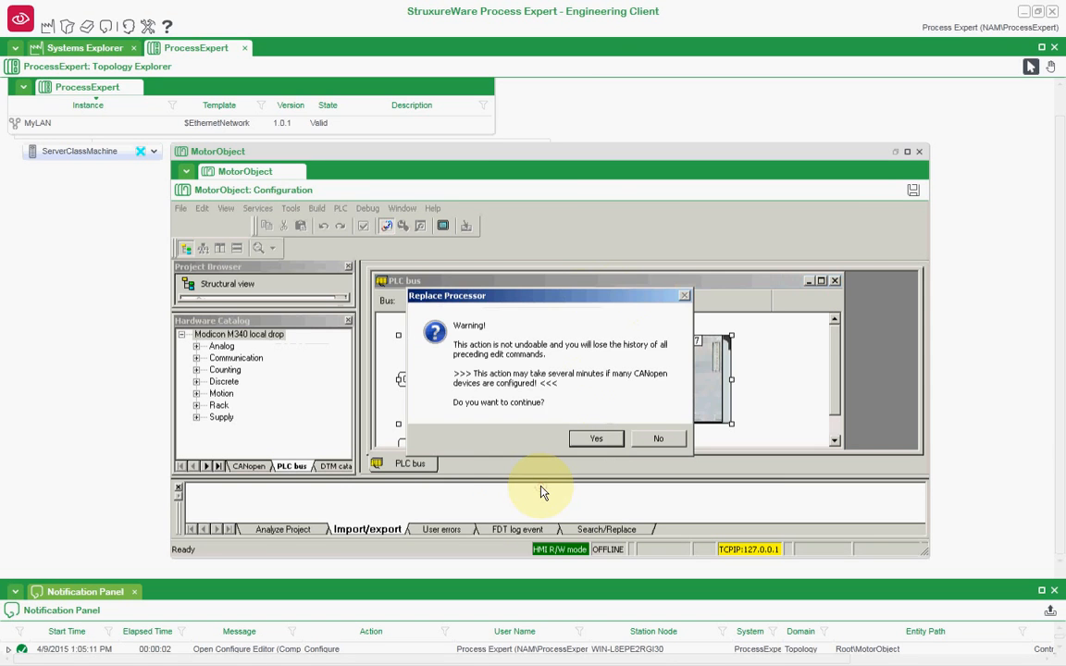
left_click(590, 440)
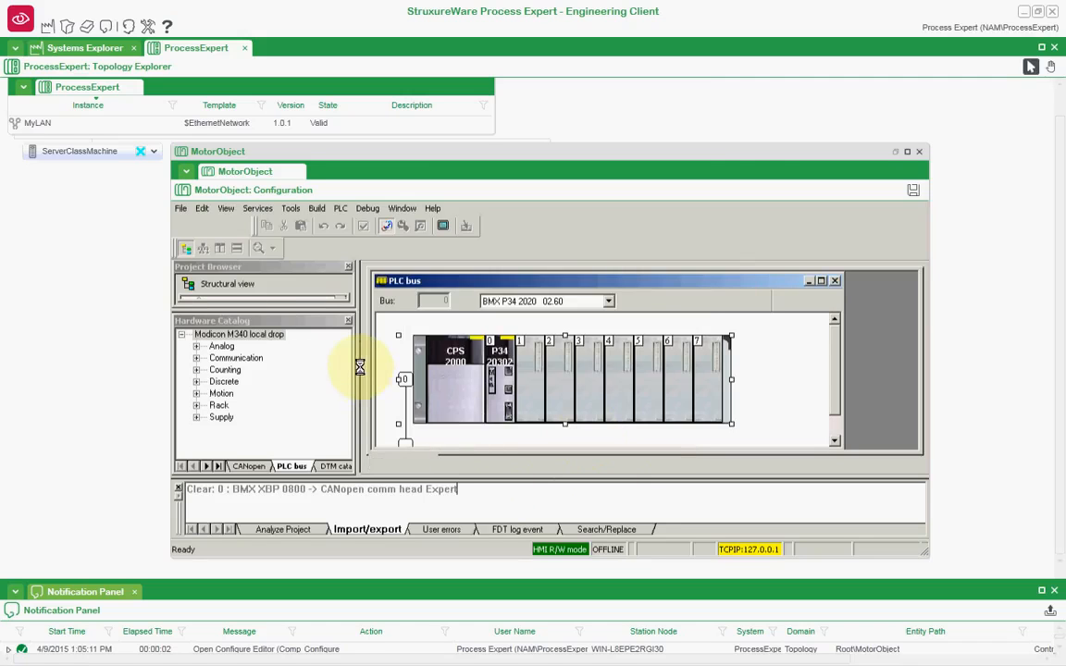
- Close the hardware catalog and add an Ethernet network with its default name to MotorObject's communication networks
left_click(349, 321)
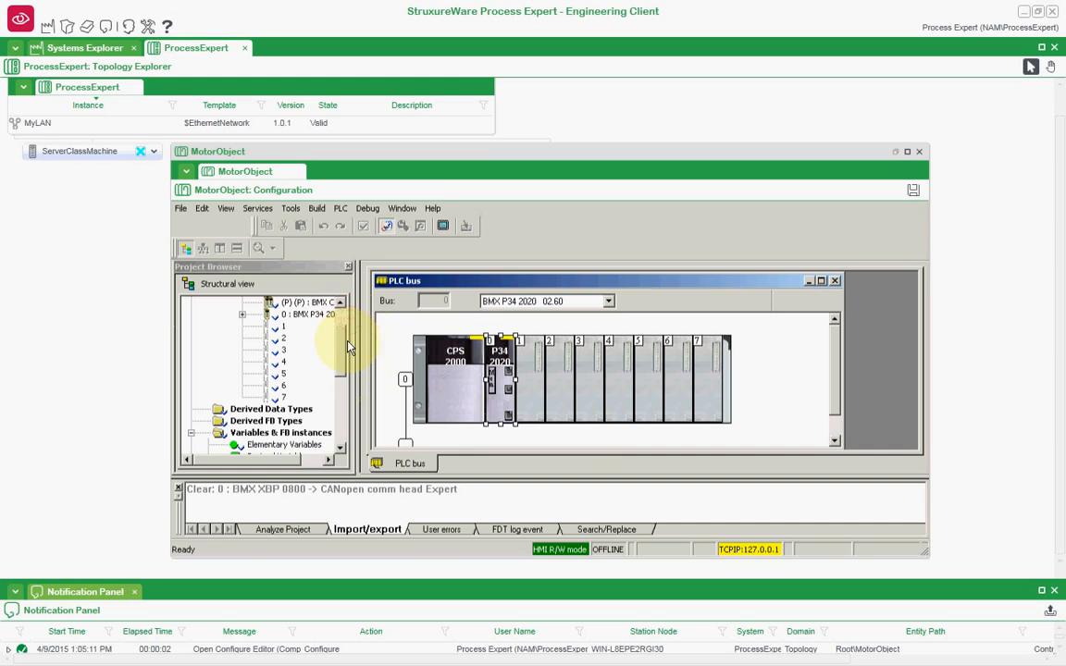
left_click_drag(342, 347, 344, 390)
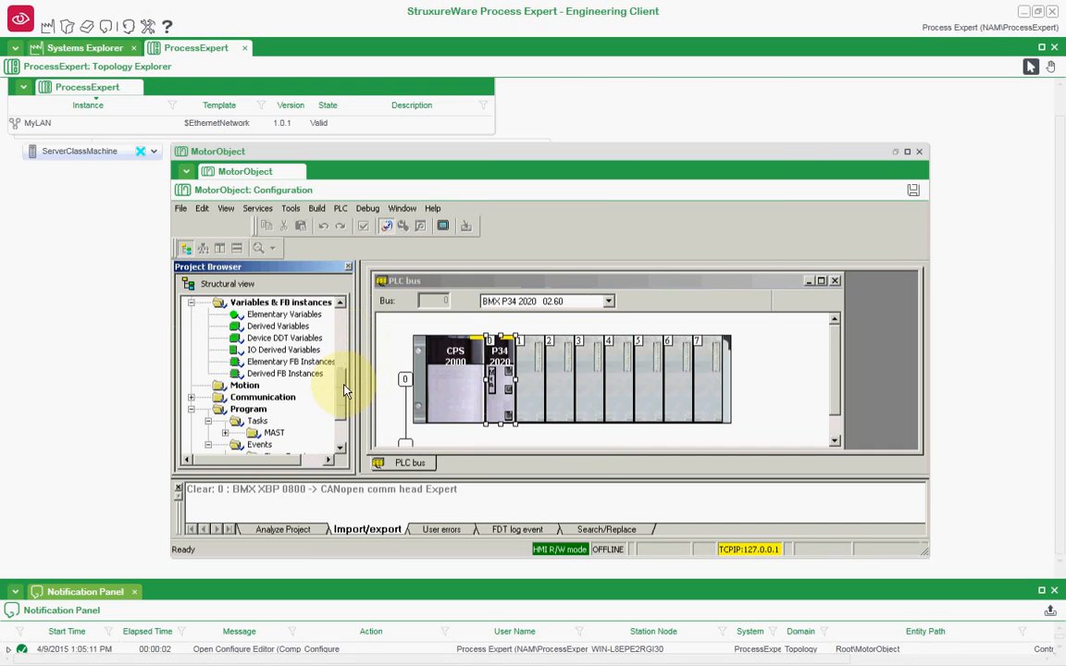
left_click(192, 398)
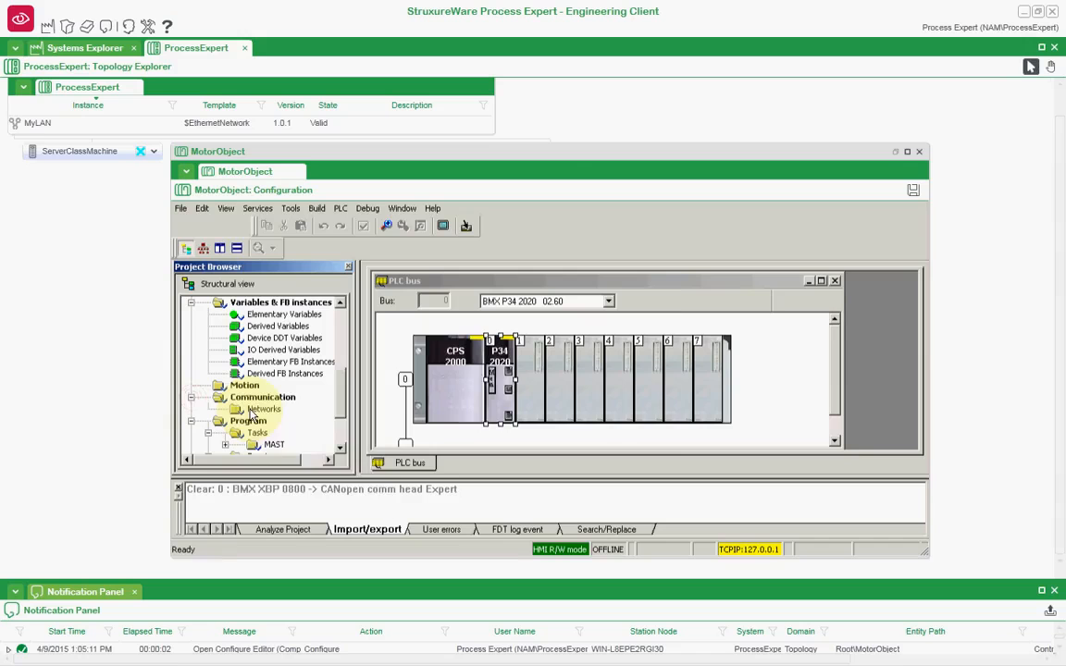
right_click(252, 416)
left_click(268, 417)
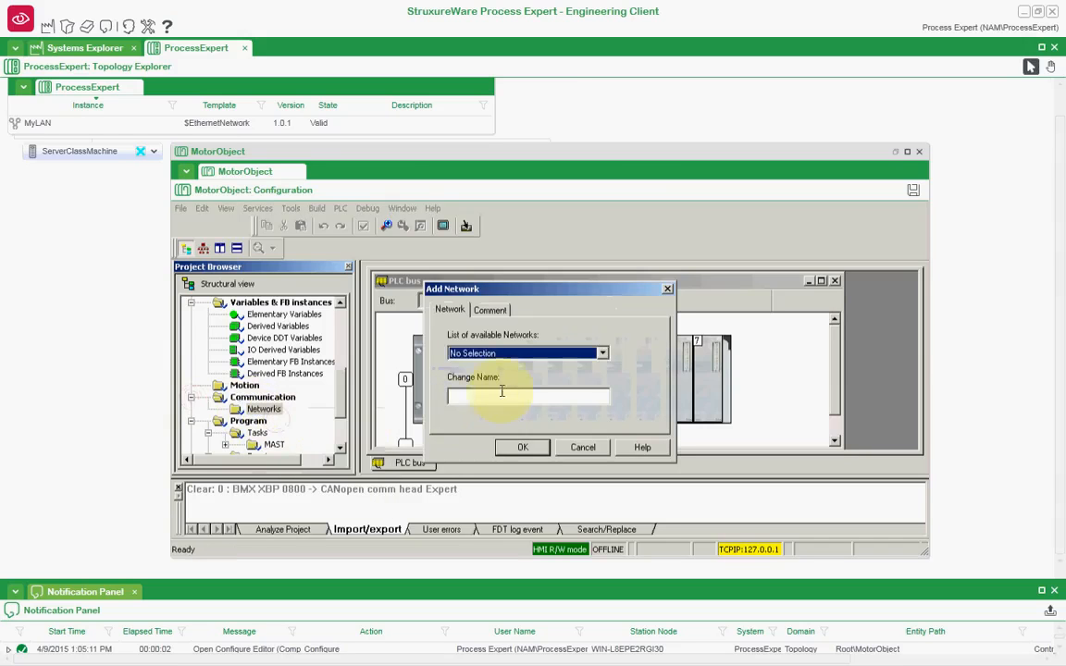
left_click(602, 352)
left_click(541, 385)
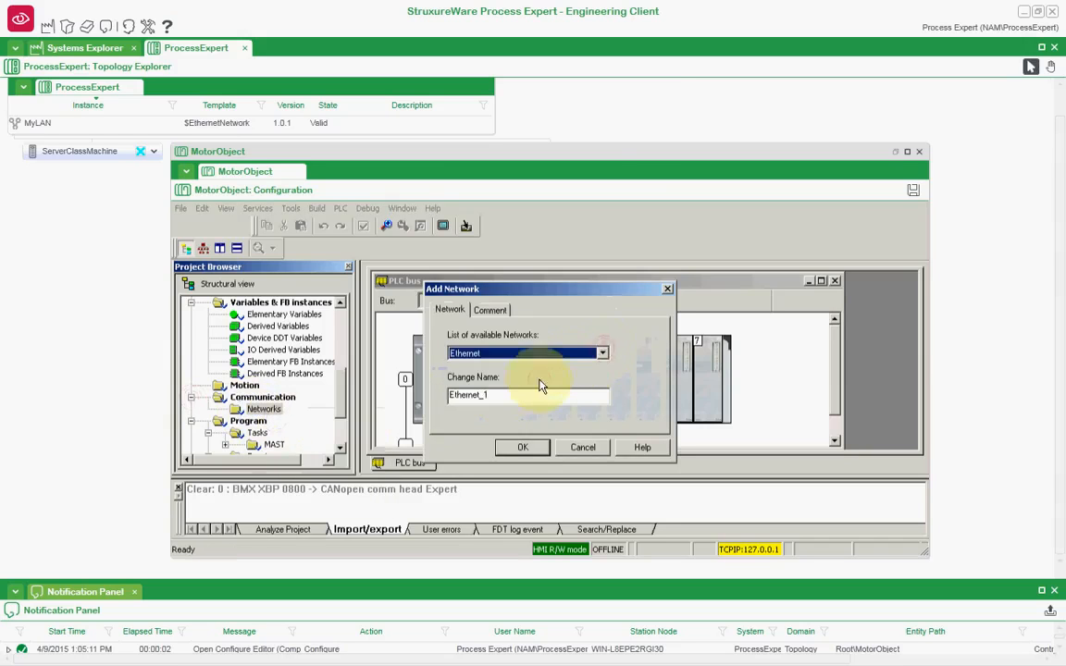
left_click(523, 449)
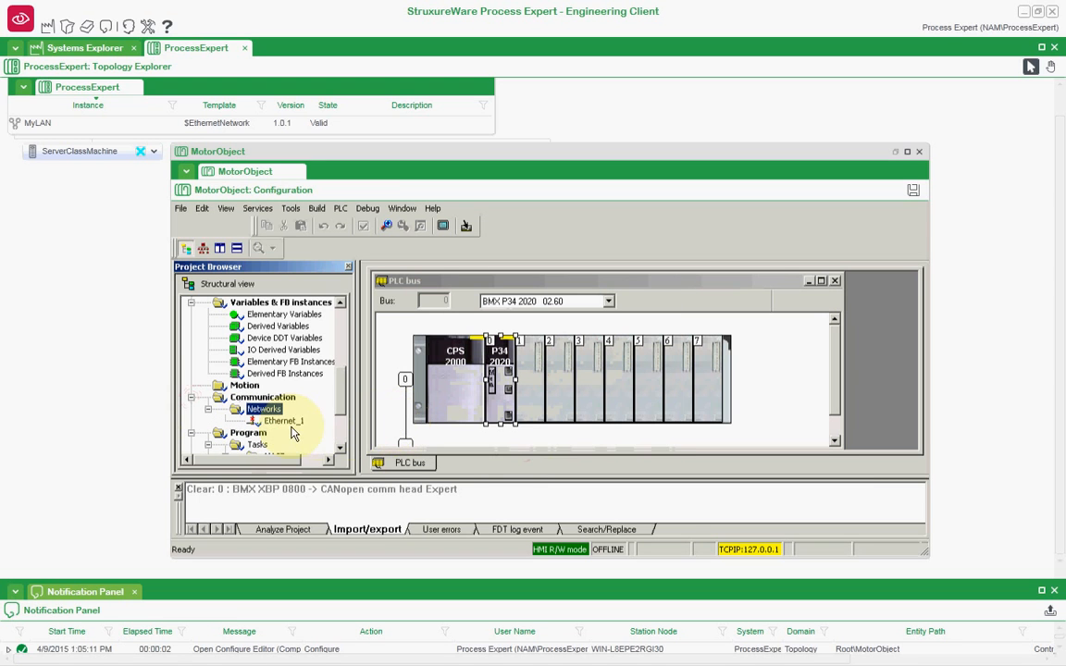
- Open the Ethernet_1 network and set its model family to CPU 2020, CPU 2030 (>= V02.00), PRA 0100
left_click(288, 425)
double_click(287, 423)
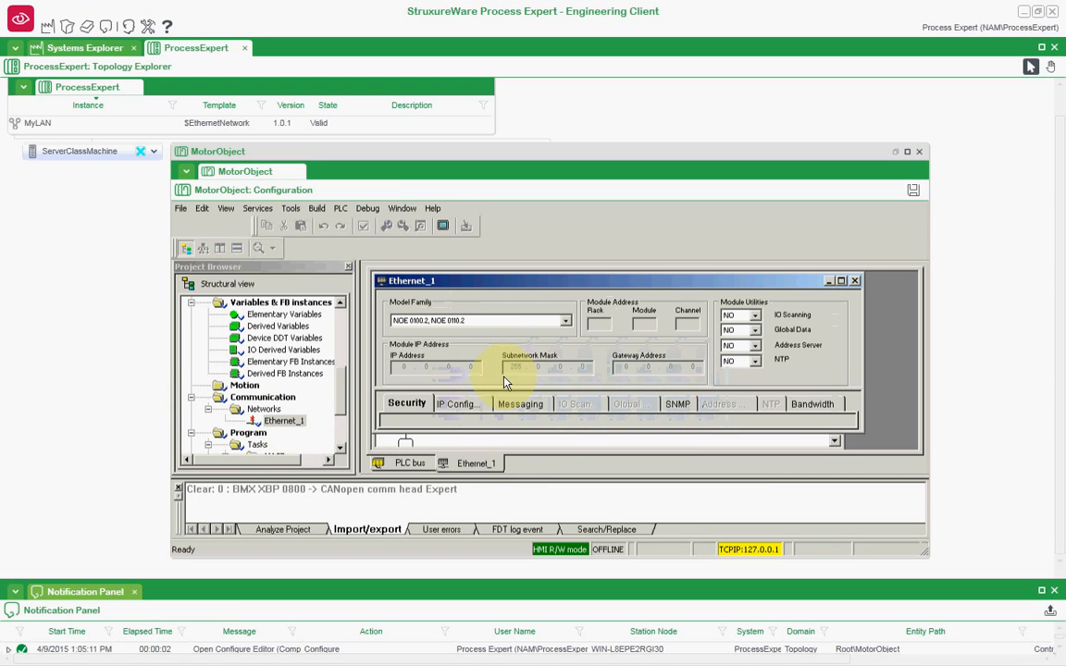
left_click(565, 321)
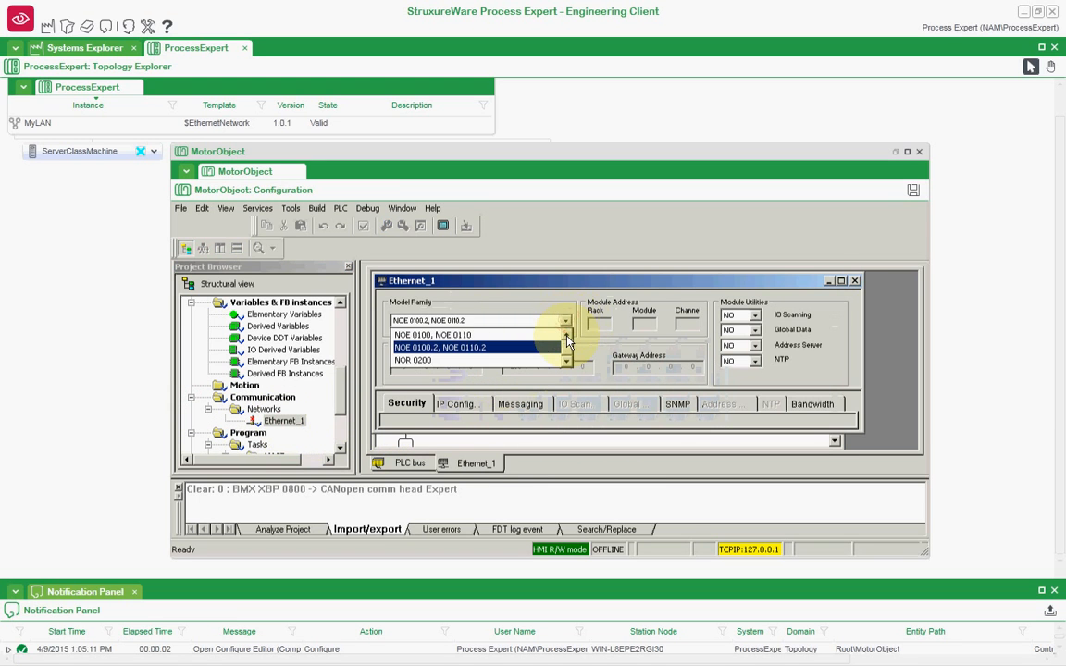
left_click(567, 338)
left_click(567, 338)
left_click(526, 349)
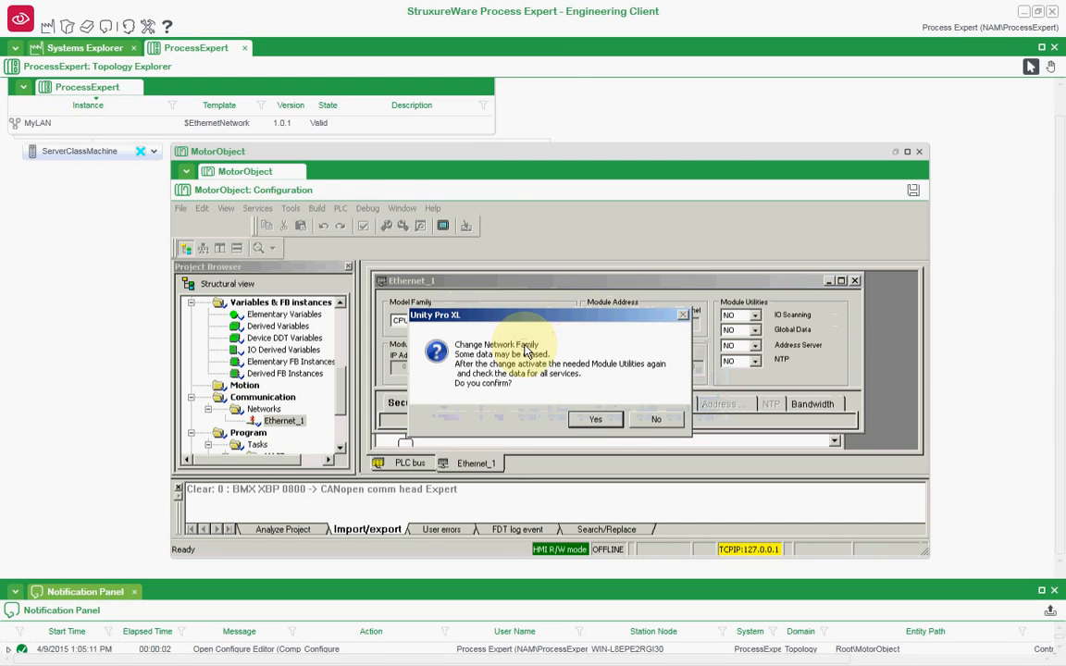
left_click(607, 420)
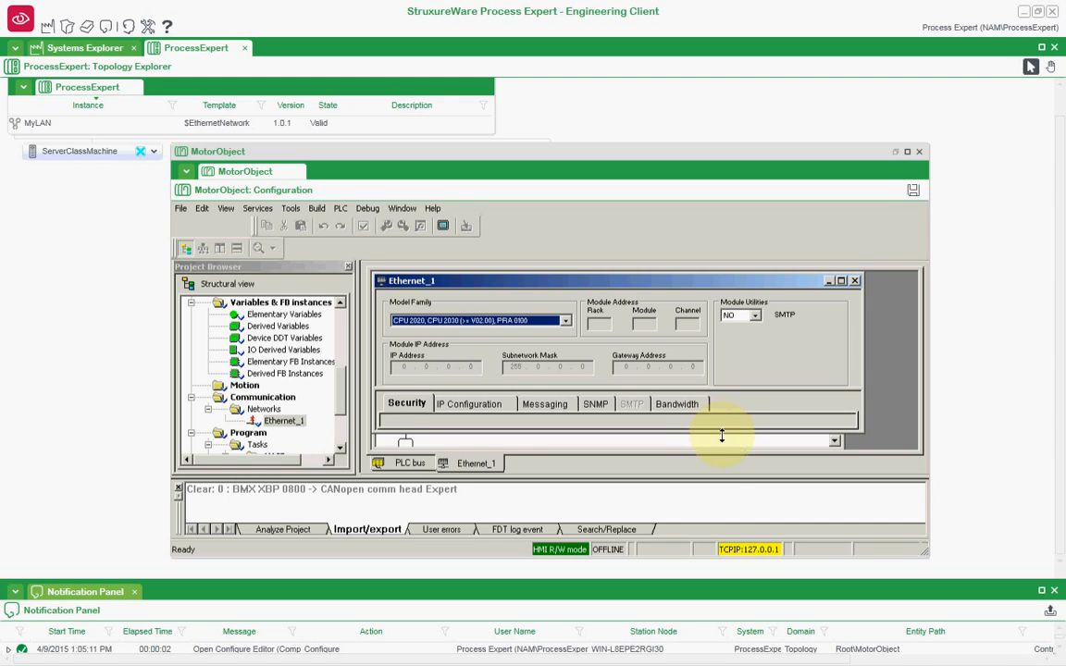
- Enlarge the Ethernet_1 editor and set its configured IP address to 192.168.1.20 and subnetwork mask to 255.255.255.0
left_click_drag(722, 434, 722, 460)
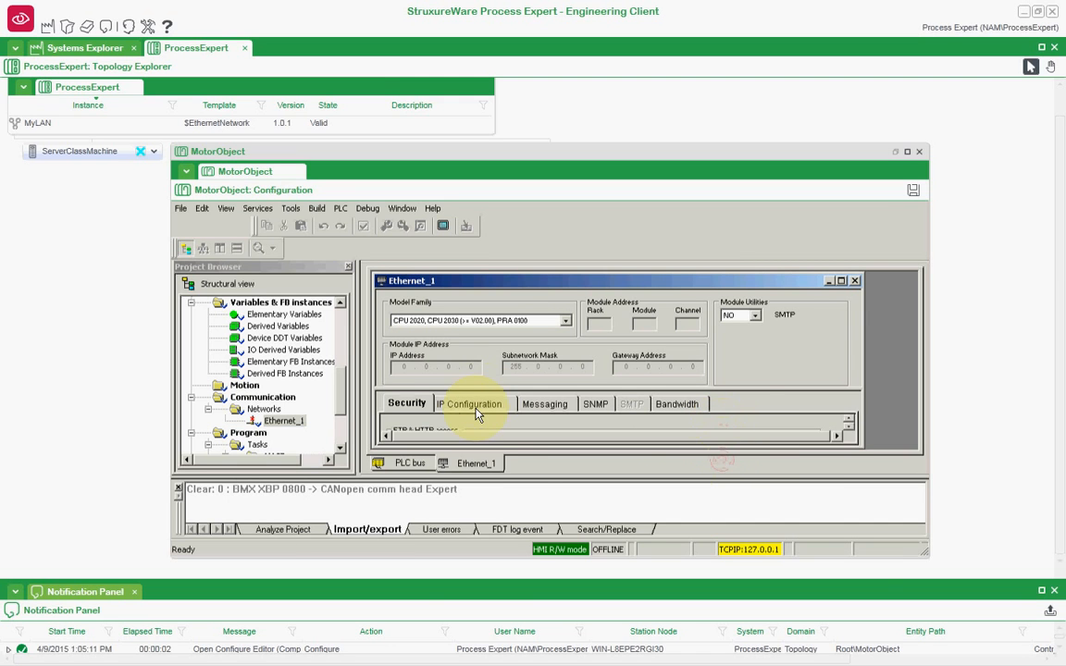
left_click(477, 411)
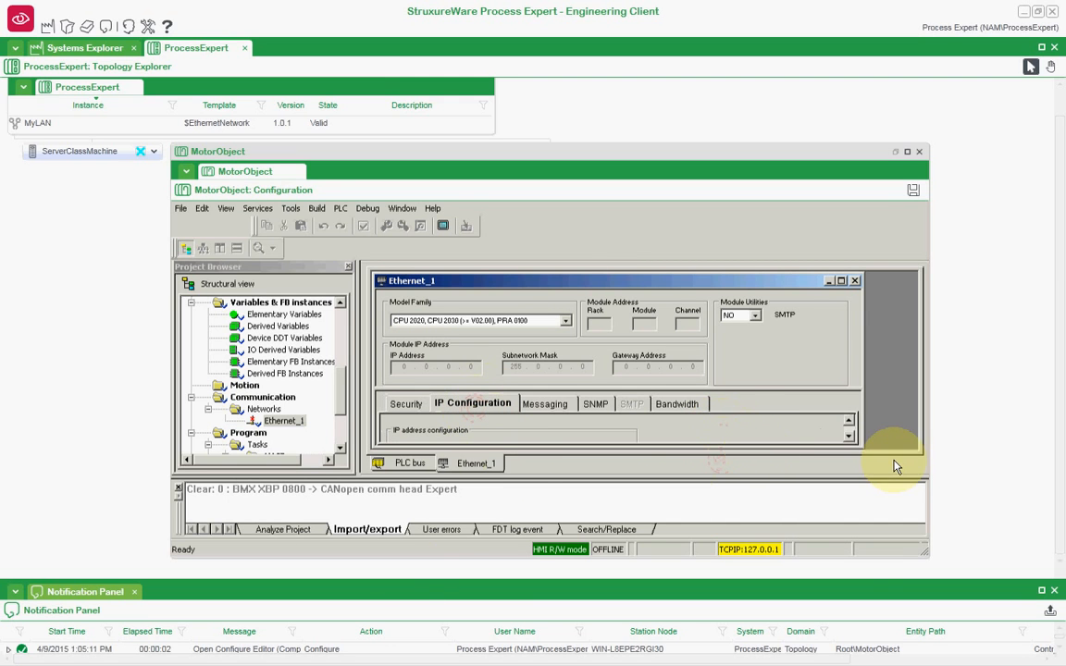
left_click(179, 489)
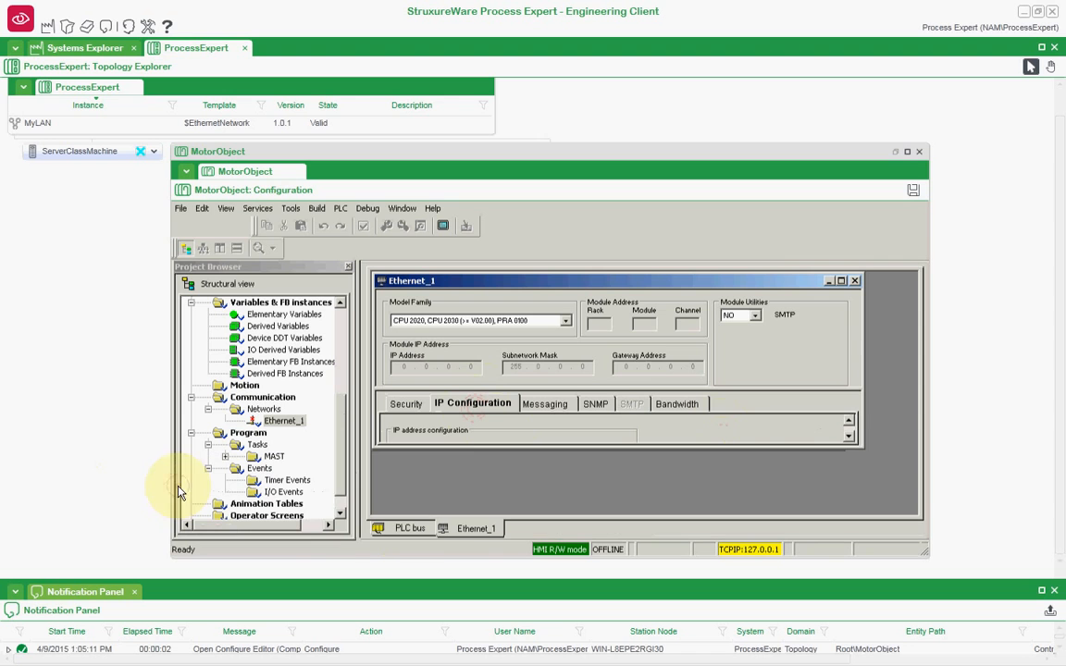
left_click(841, 279)
left_click(521, 454)
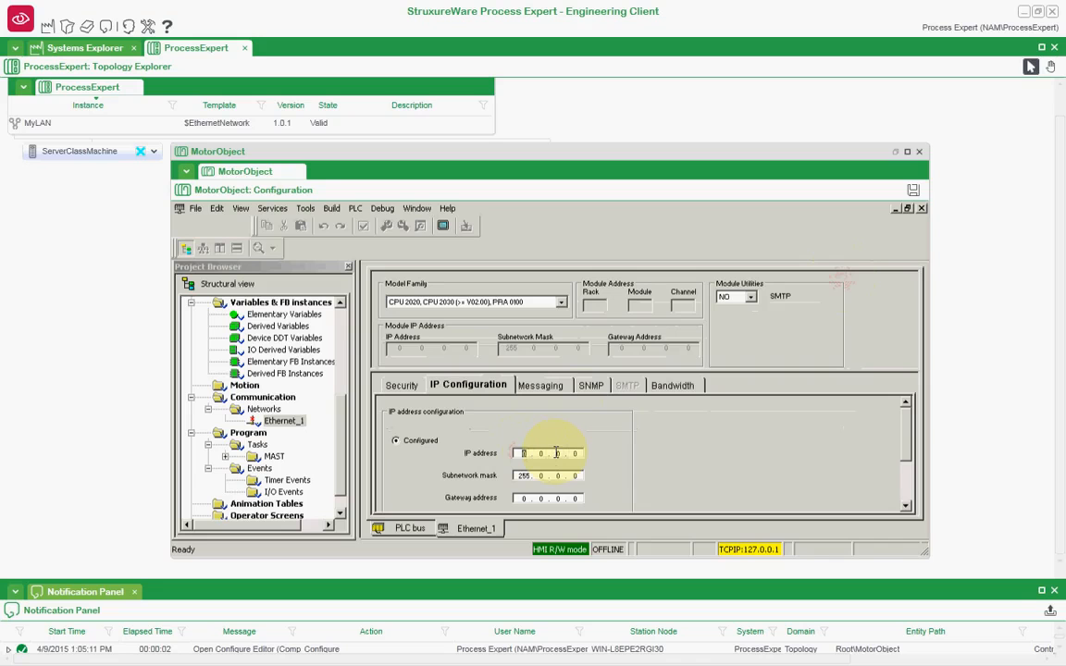
type("192.168.1.20")
key("Tab")
type("255 . 25")
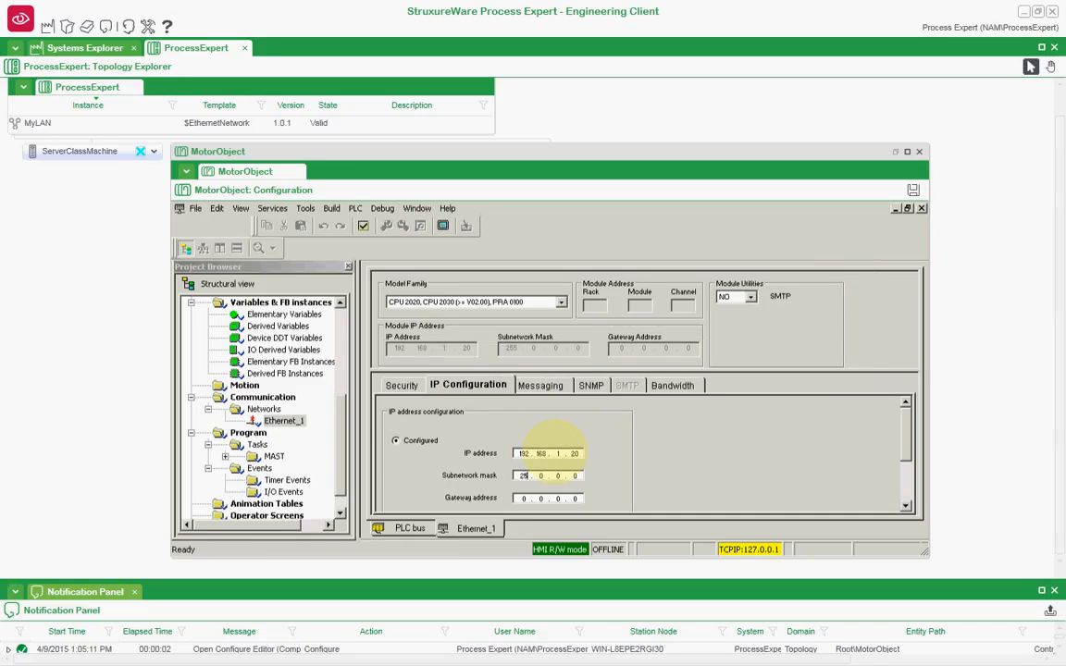
type("5 . 255")
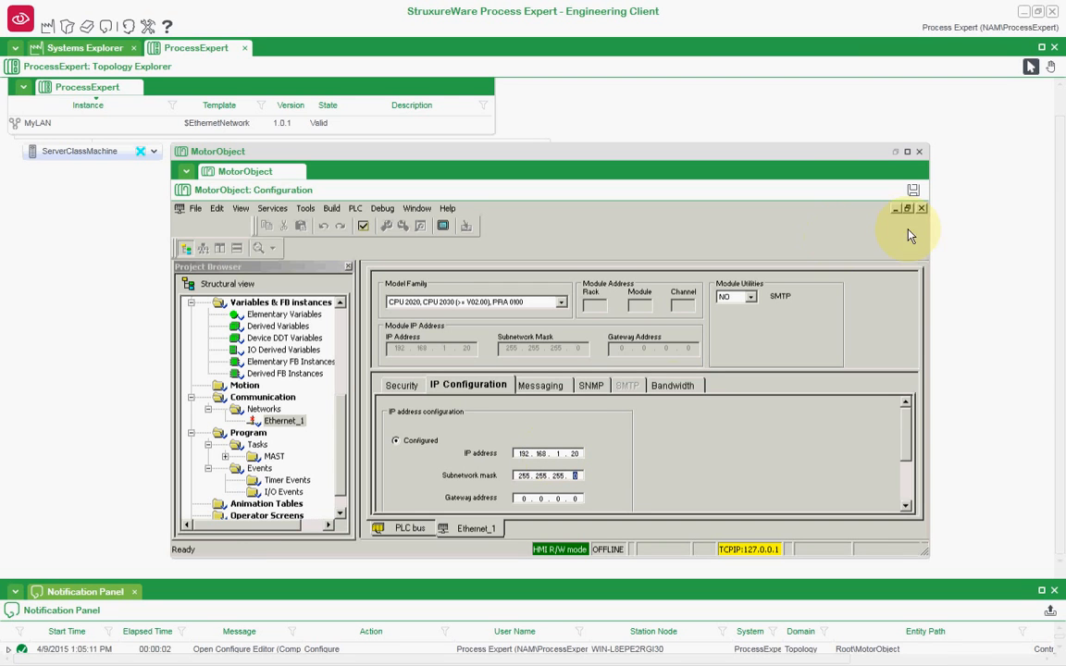
- Close the Ethernet_1 network editor accepting the modifications, and open the Ethernet port of the BMX P34 2020 processor on the PLC bus
left_click(921, 209)
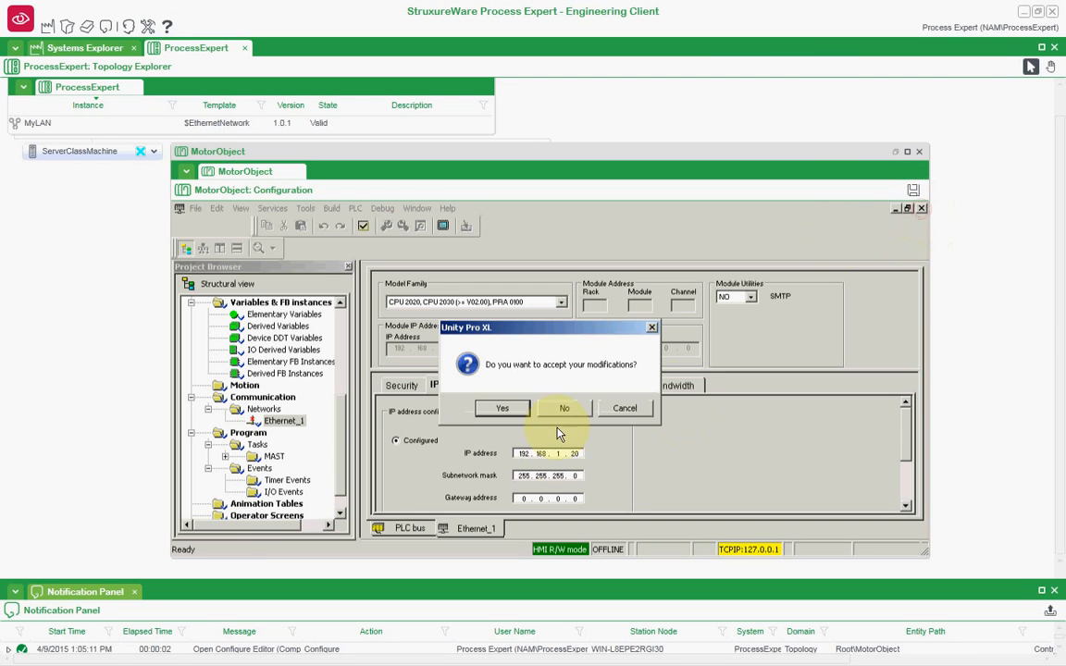
left_click(506, 408)
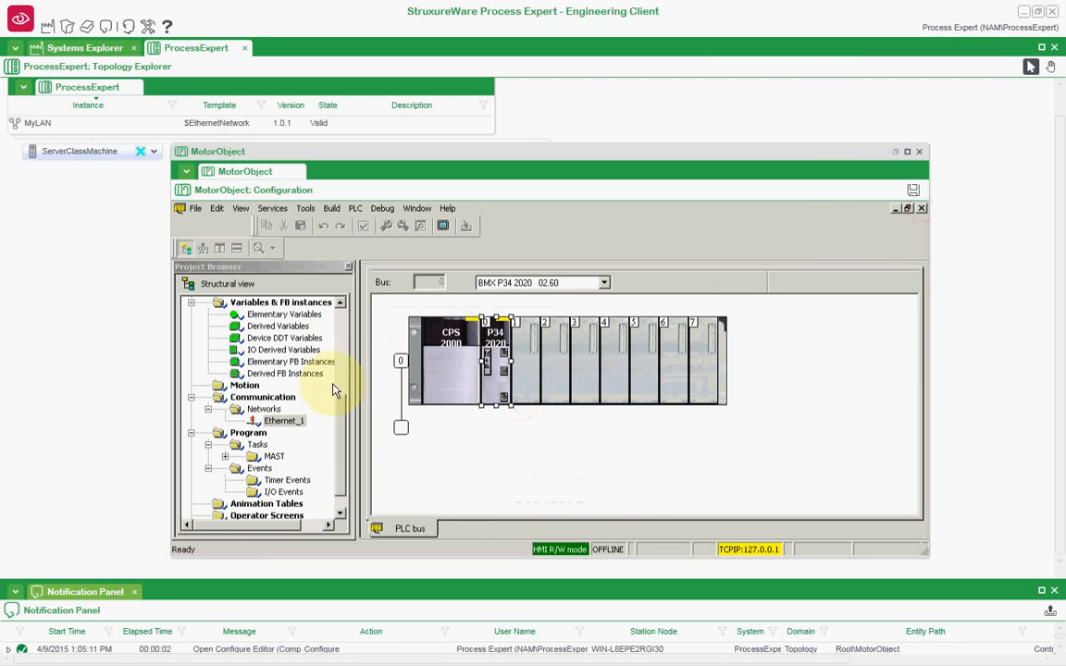
left_click_drag(339, 411, 346, 311)
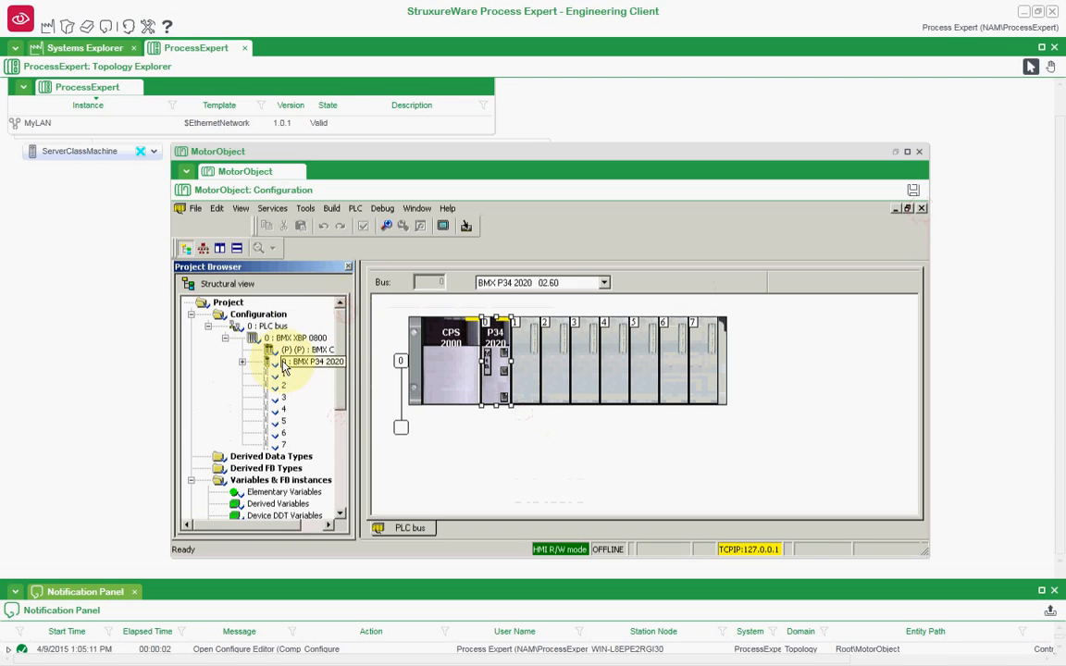
left_click(504, 374)
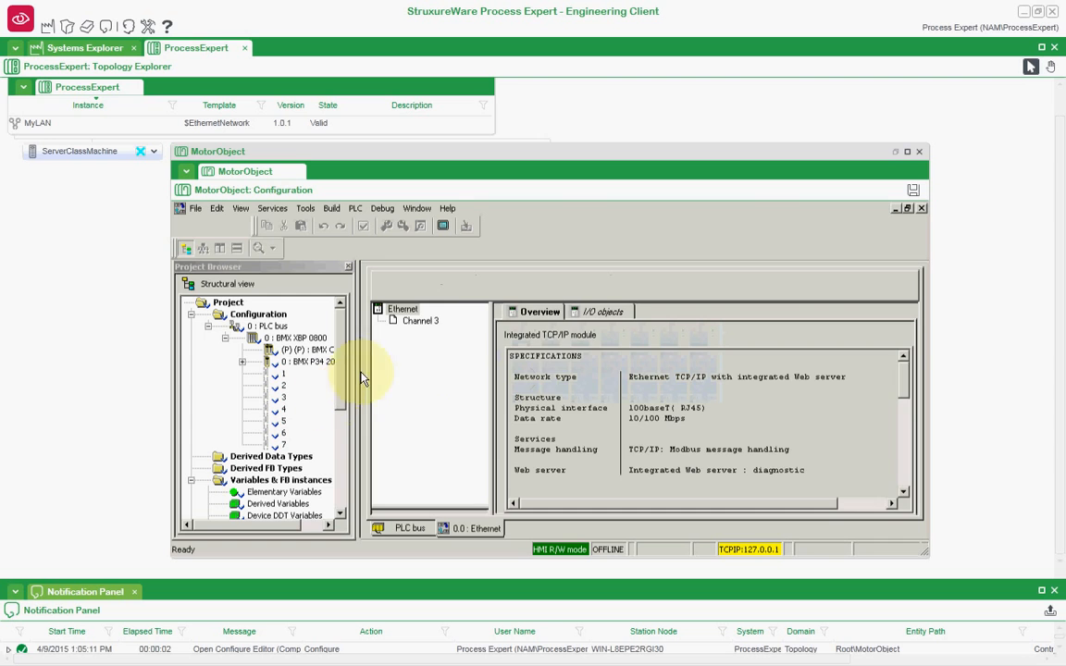
- Set Channel 3's function to ETH TCP IP and its net link to Ethernet_1, accepting the changes on closing
left_click(418, 321)
left_click(479, 496)
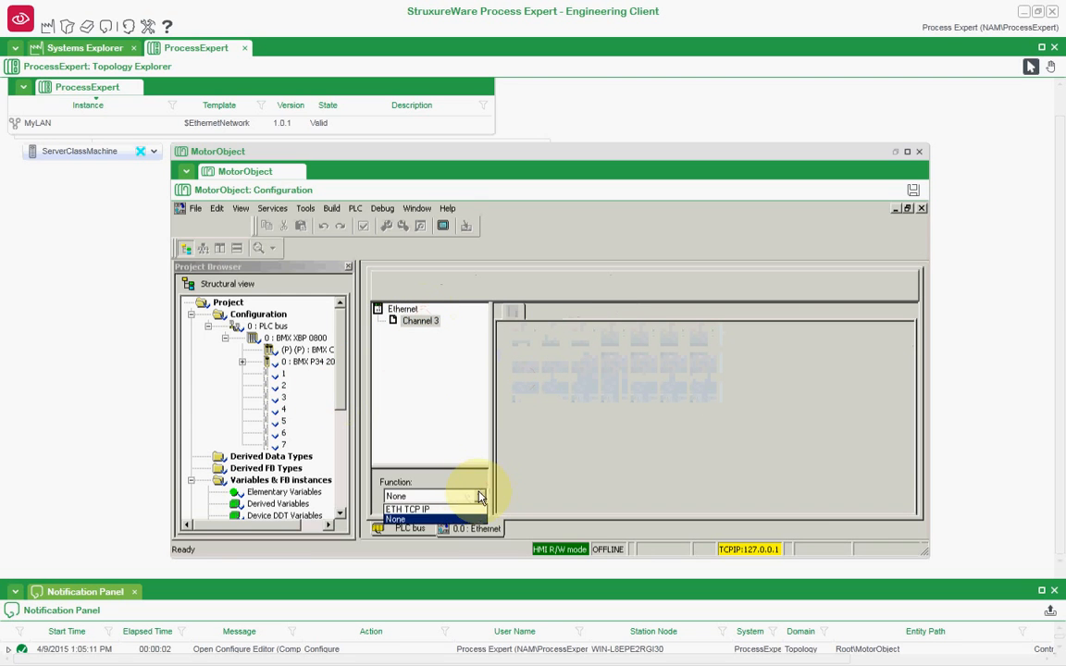
left_click(452, 509)
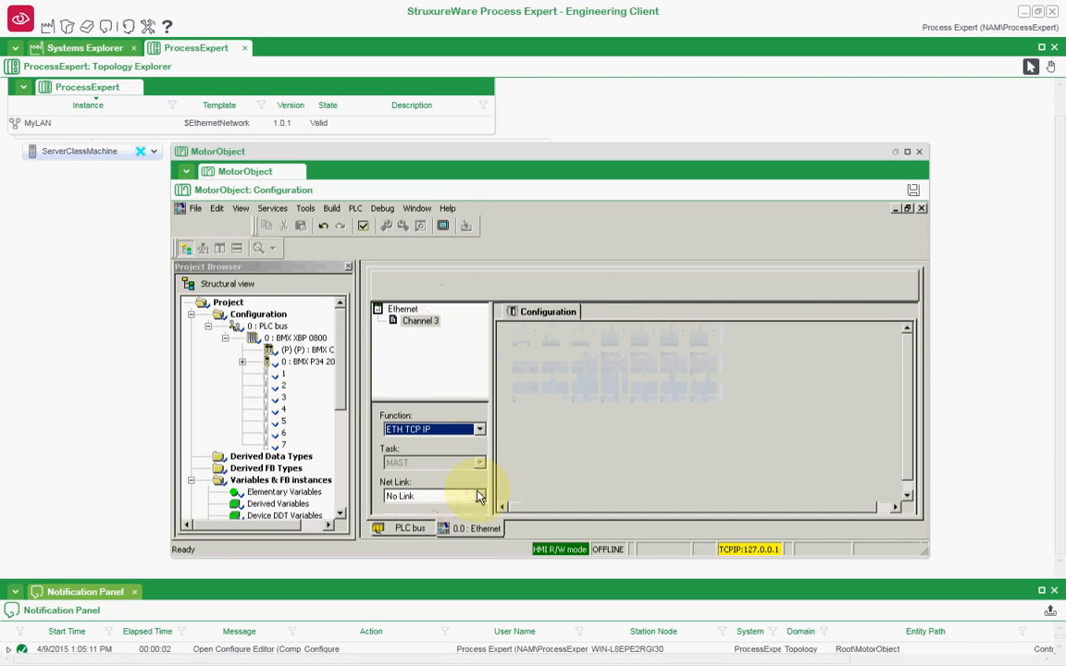
left_click(480, 496)
left_click(439, 519)
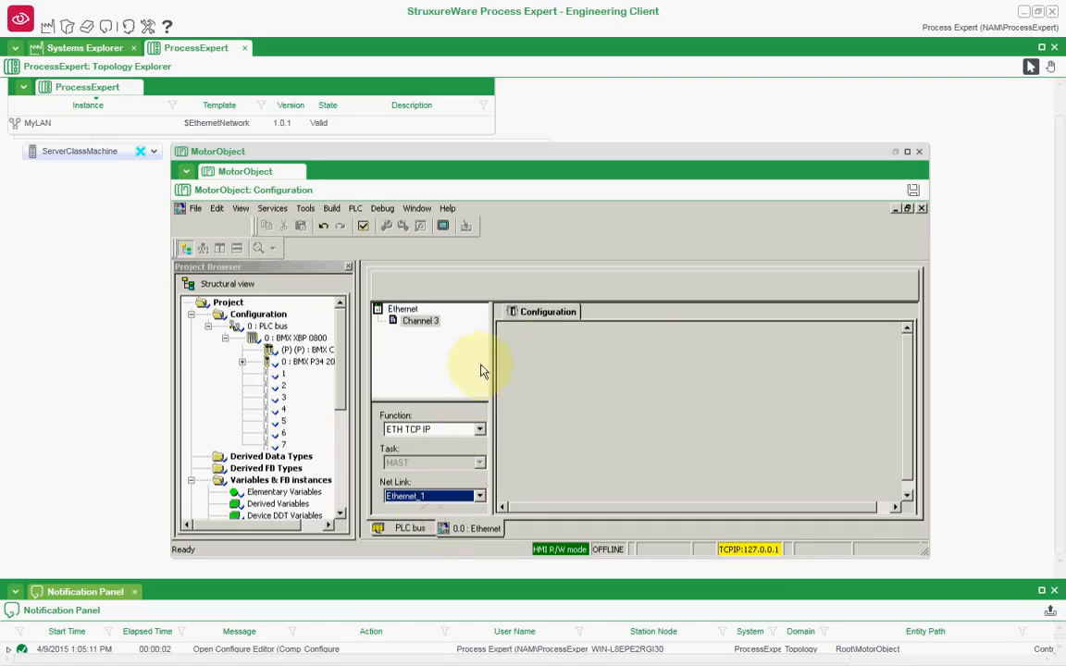
left_click(921, 209)
left_click(504, 416)
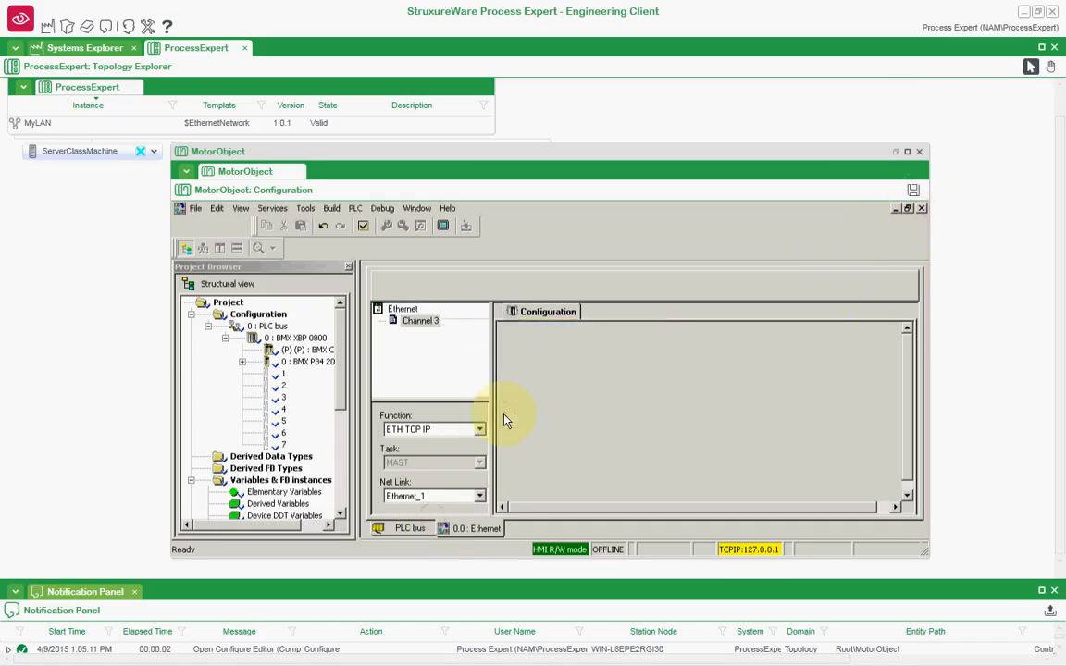
- Close the PLC bus and the MotorObject configuration, saving the changes
scroll(342, 405, "down", 3)
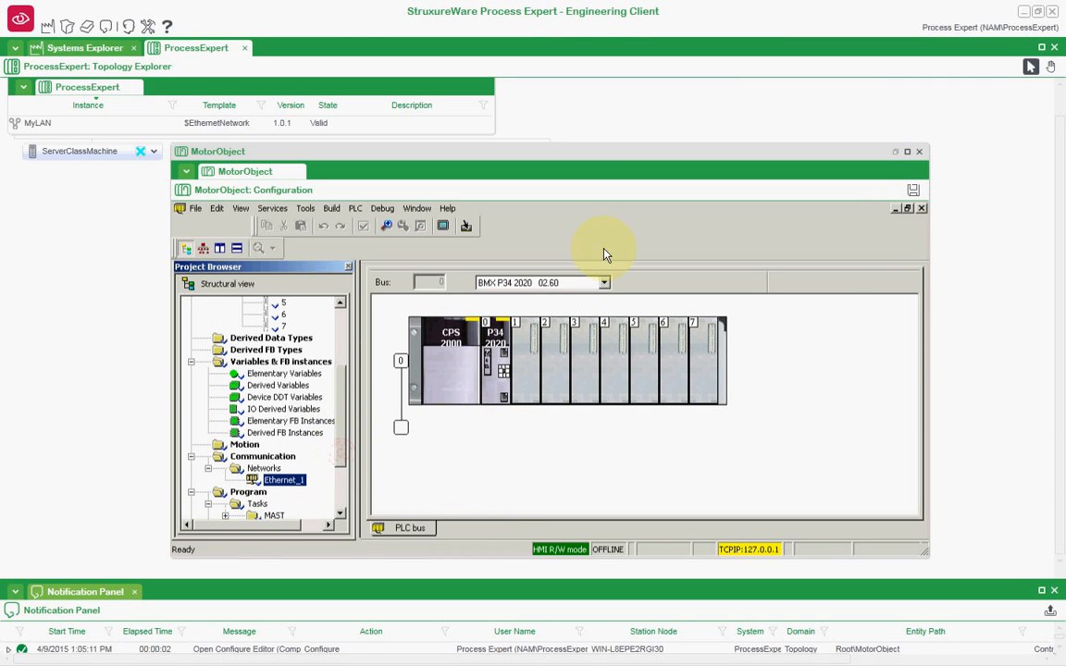
left_click(922, 208)
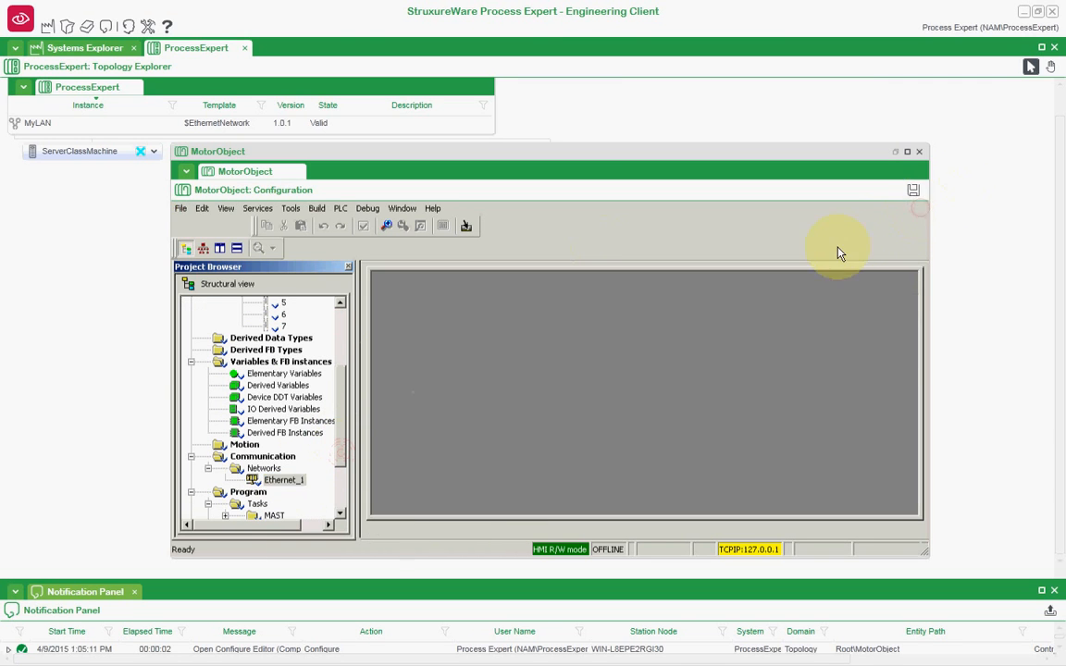
left_click(919, 152)
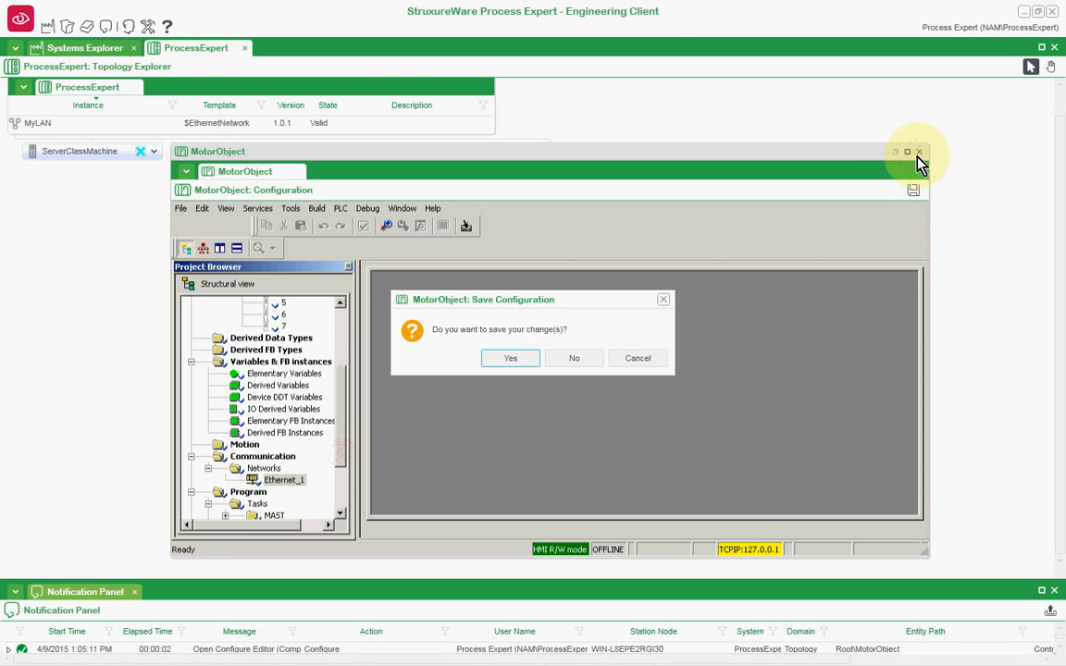
left_click(530, 362)
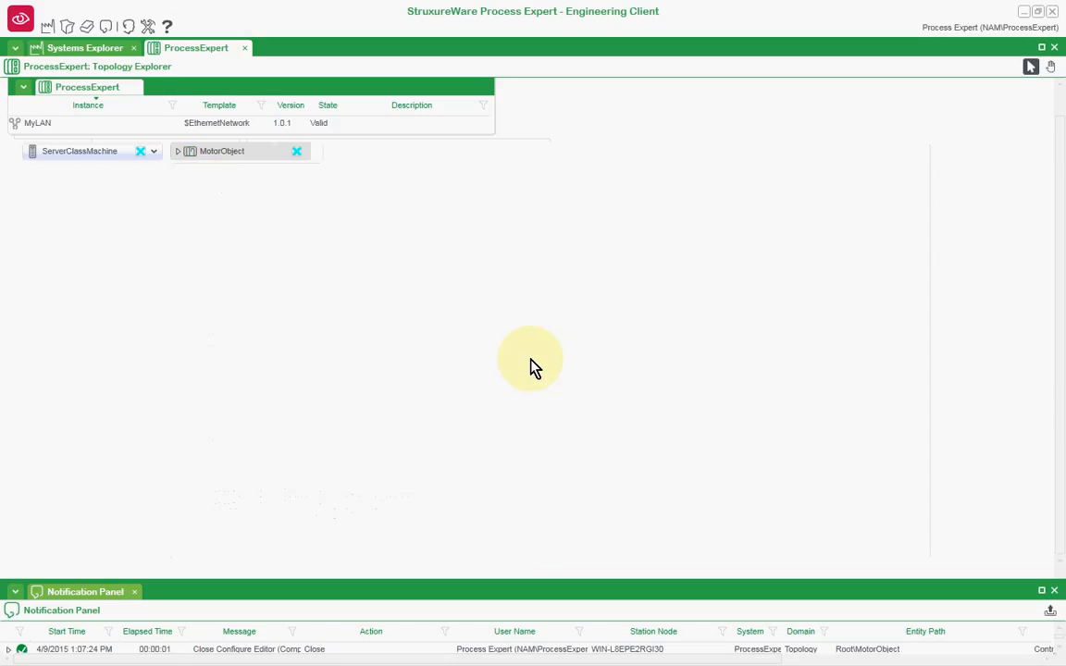
- Assign MotorObject's BMXP342020 communication module to the MyLAN network in its physical connections
right_click(213, 154)
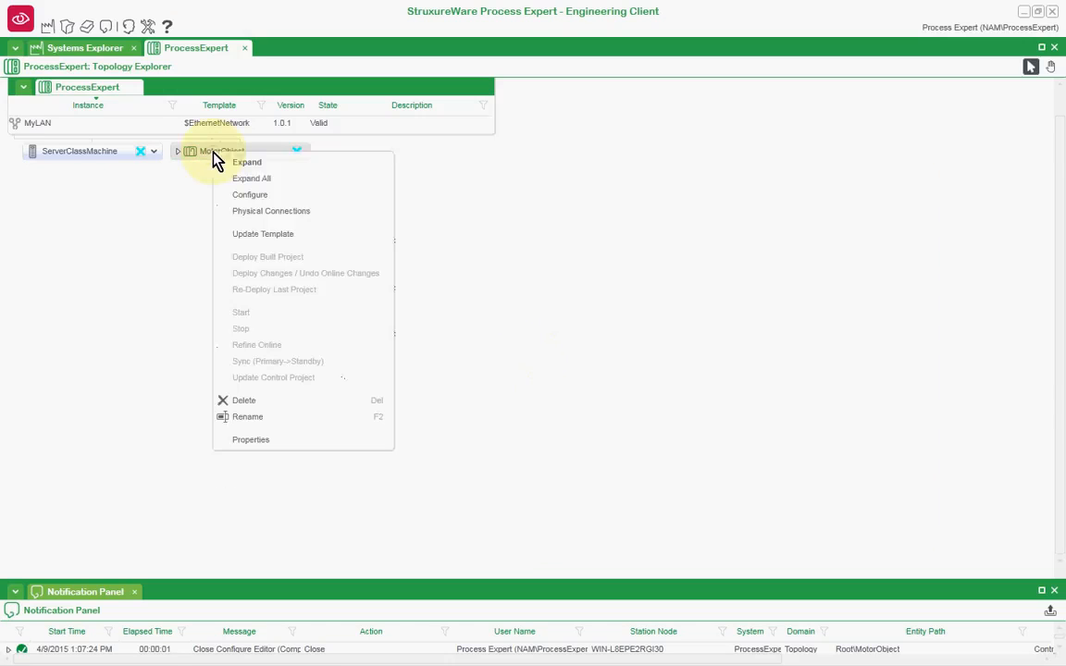
left_click(242, 212)
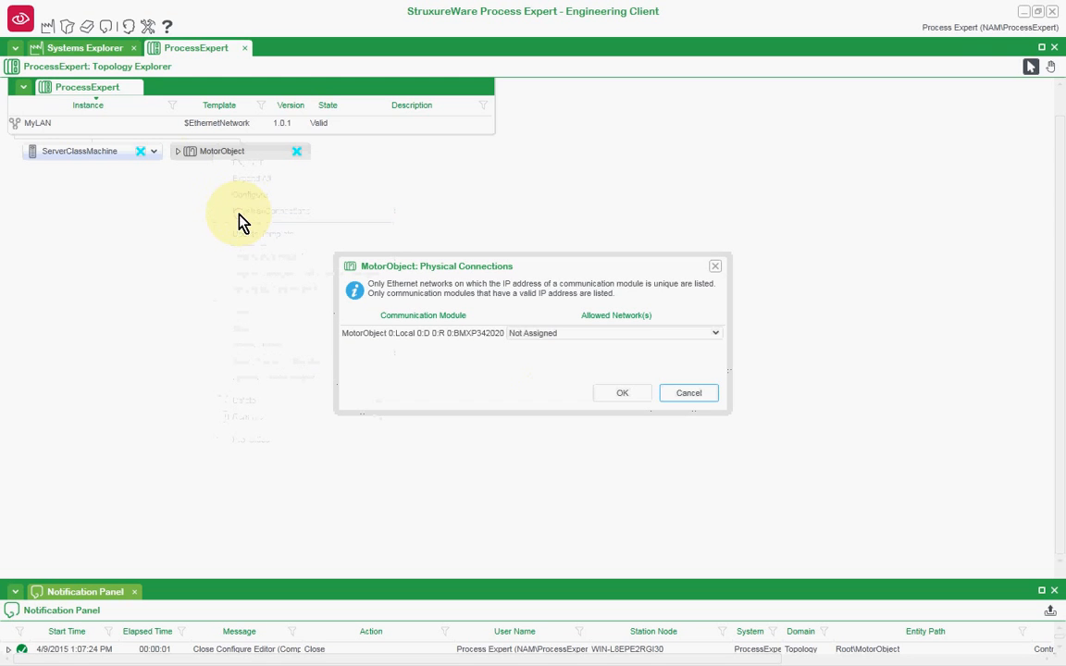
left_click(718, 335)
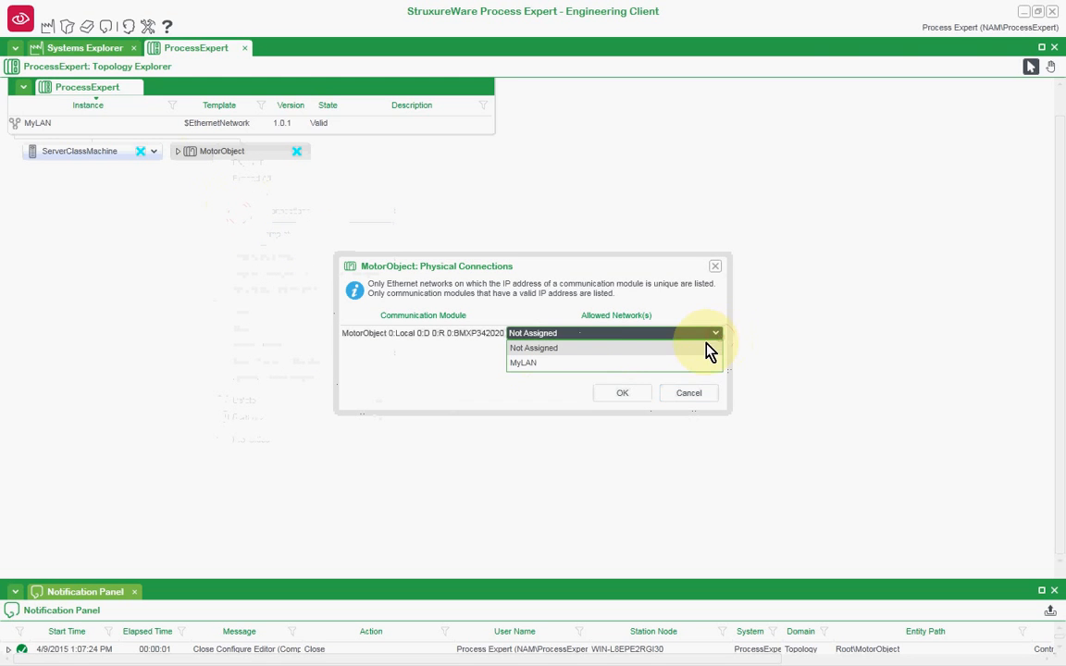
left_click(575, 368)
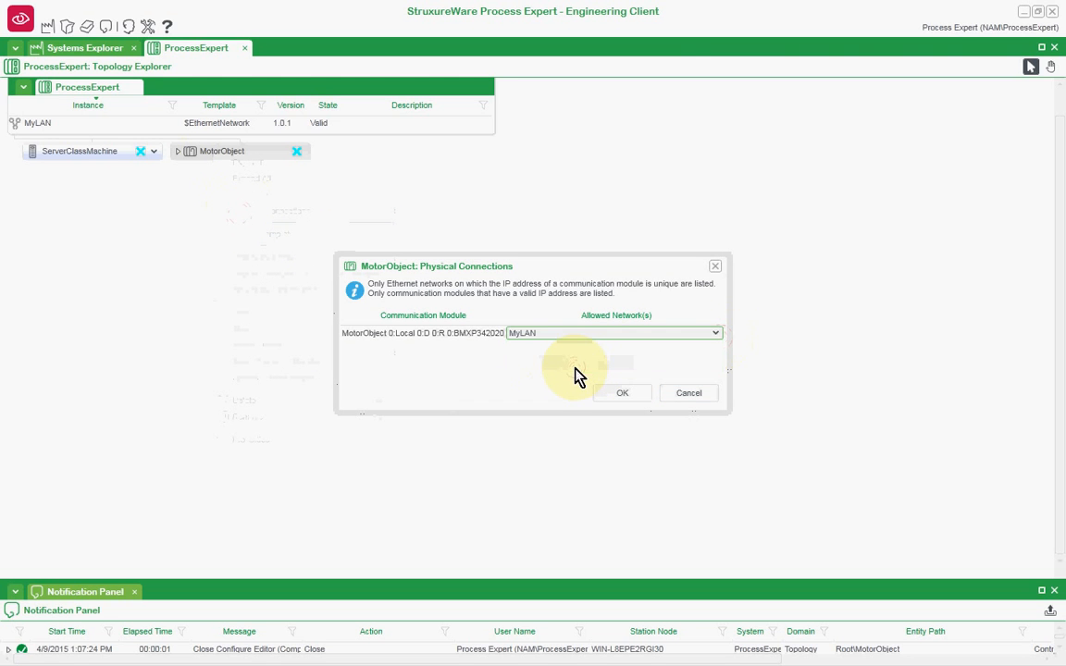
left_click(611, 393)
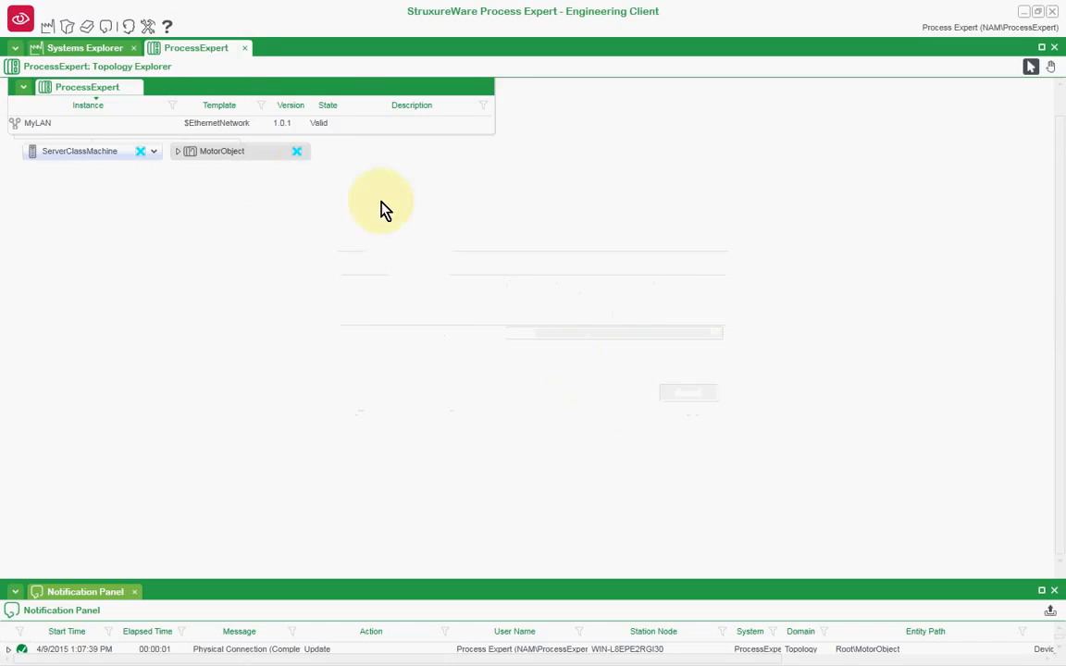
- Close the ProcessExpert topology and open the system's project from the Systems Explorer
left_click(245, 47)
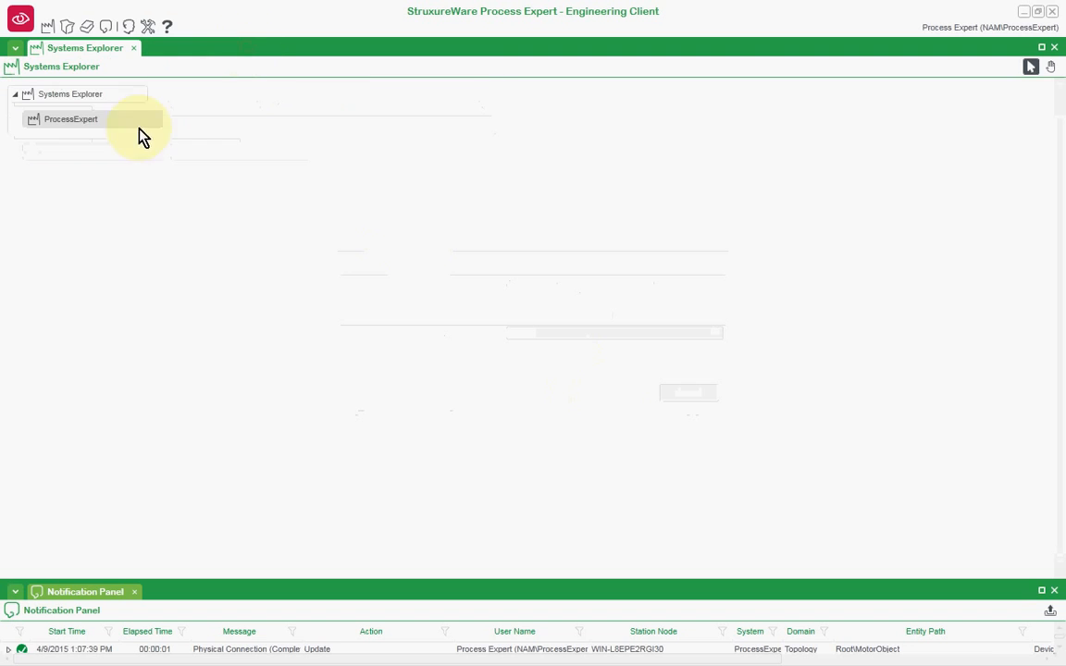
right_click(79, 121)
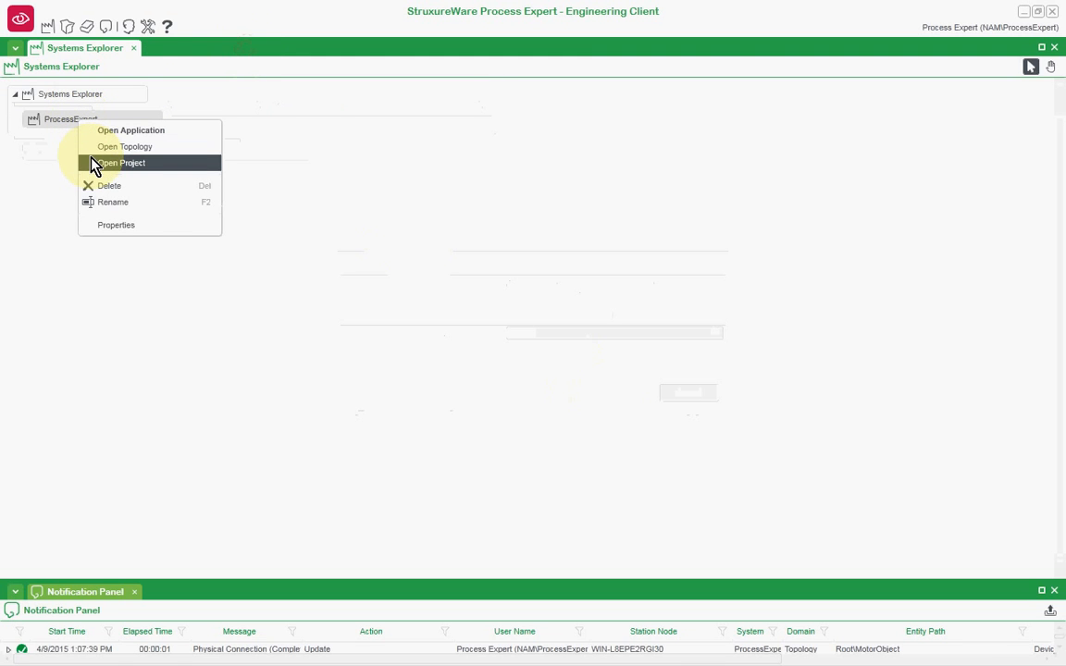